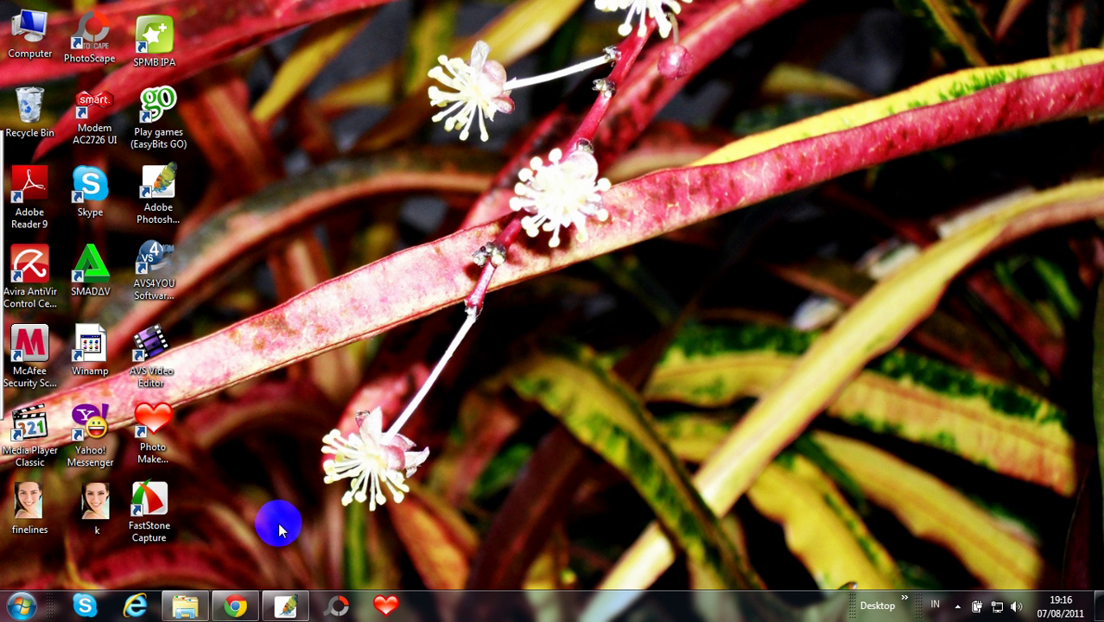
- Bring Chrome forward on the Obsidian Dawn eyelash brushes page
left_click(237, 608)
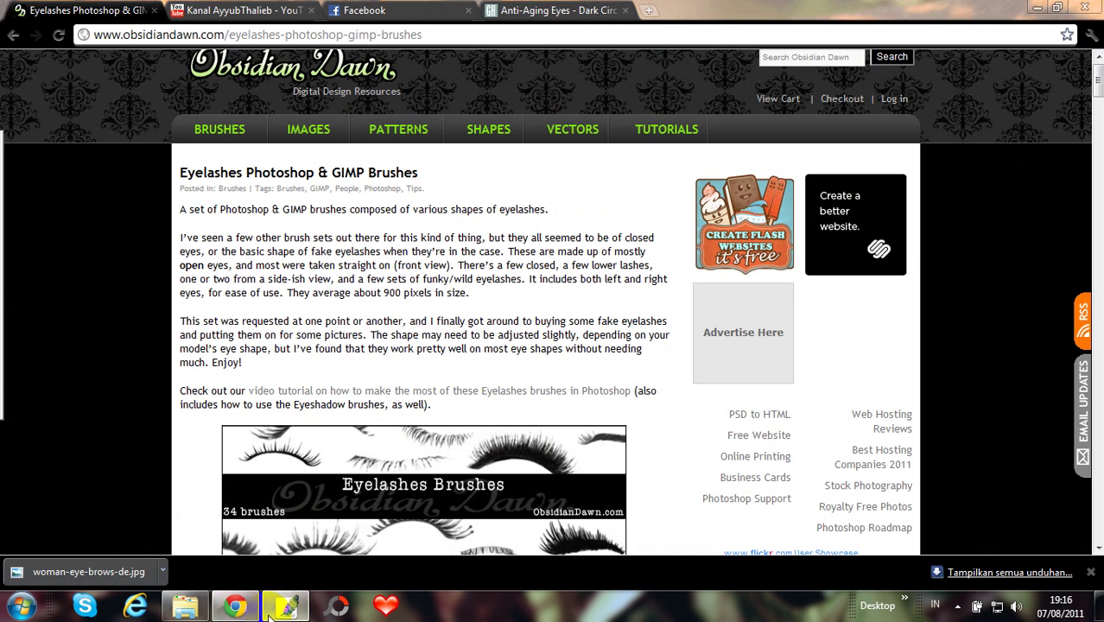
- Switch back to Photoshop and the close-up eye photo
left_click(285, 608)
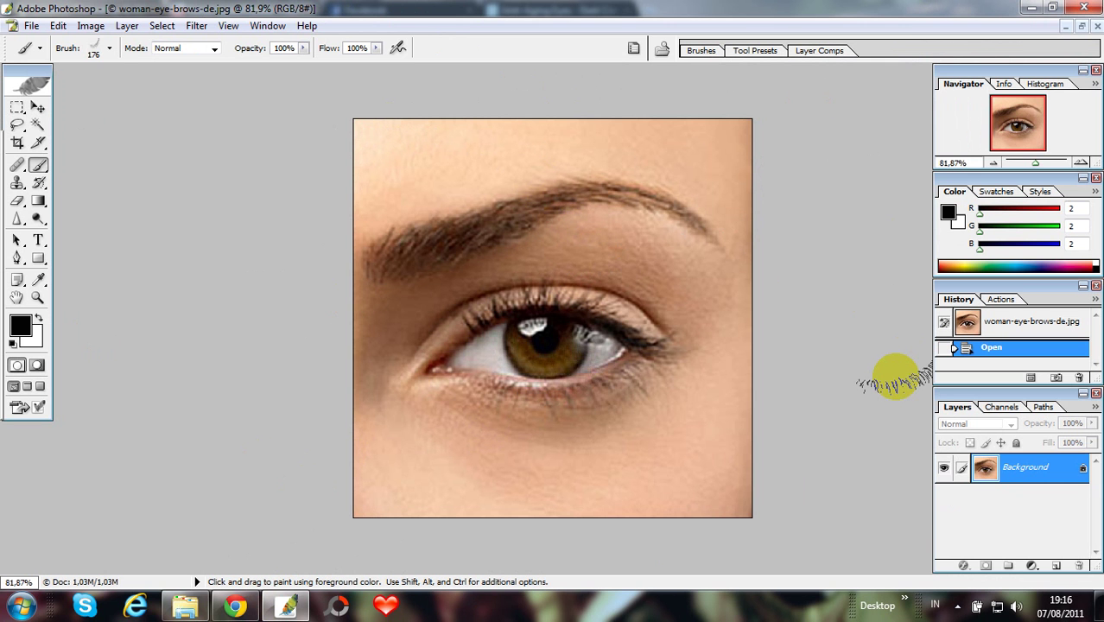
- Browse the loaded eyelash brush presets, then return to the Obsidian Dawn page
left_click(110, 48)
mouse_move(186, 189)
left_mouse_down()
mouse_move(187, 201)
mouse_move(181, 184)
left_mouse_up()
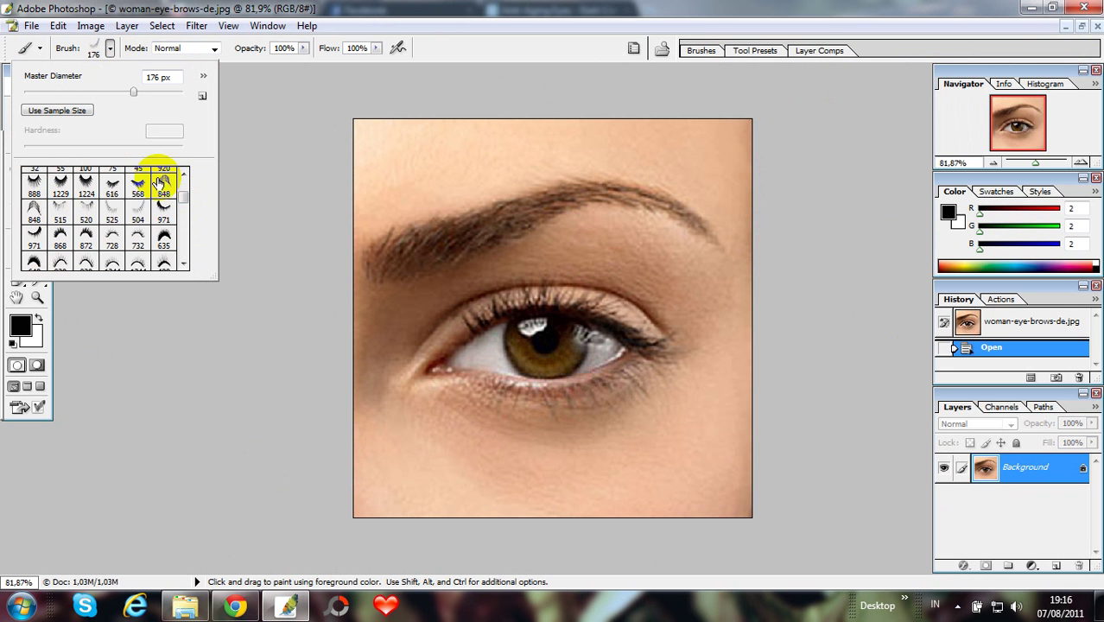
left_click(185, 265)
left_click(185, 265)
left_click(185, 266)
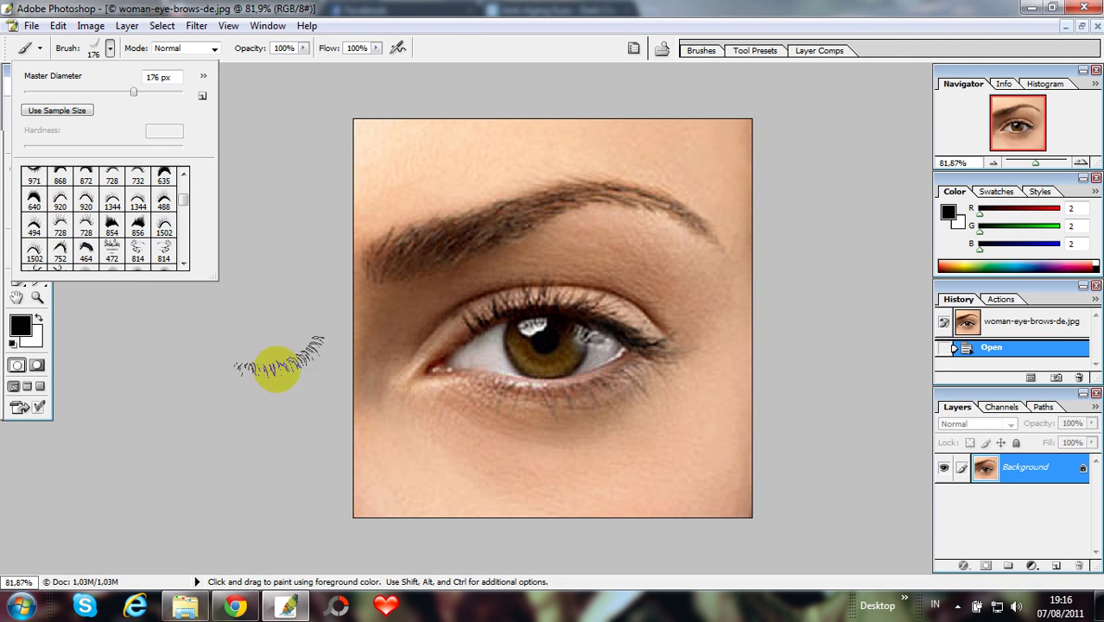
left_click(235, 607)
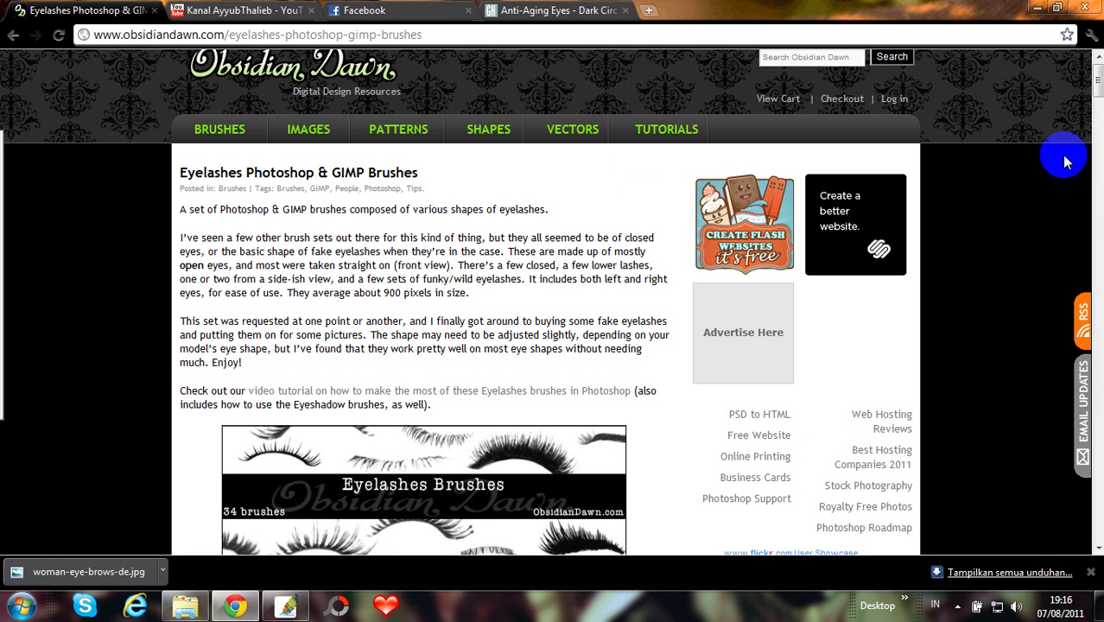
- Check the brush set's Download and How To Install options, then return to Photoshop
left_click_drag(1097, 82, 1095, 116)
left_click(223, 249)
left_click(347, 266)
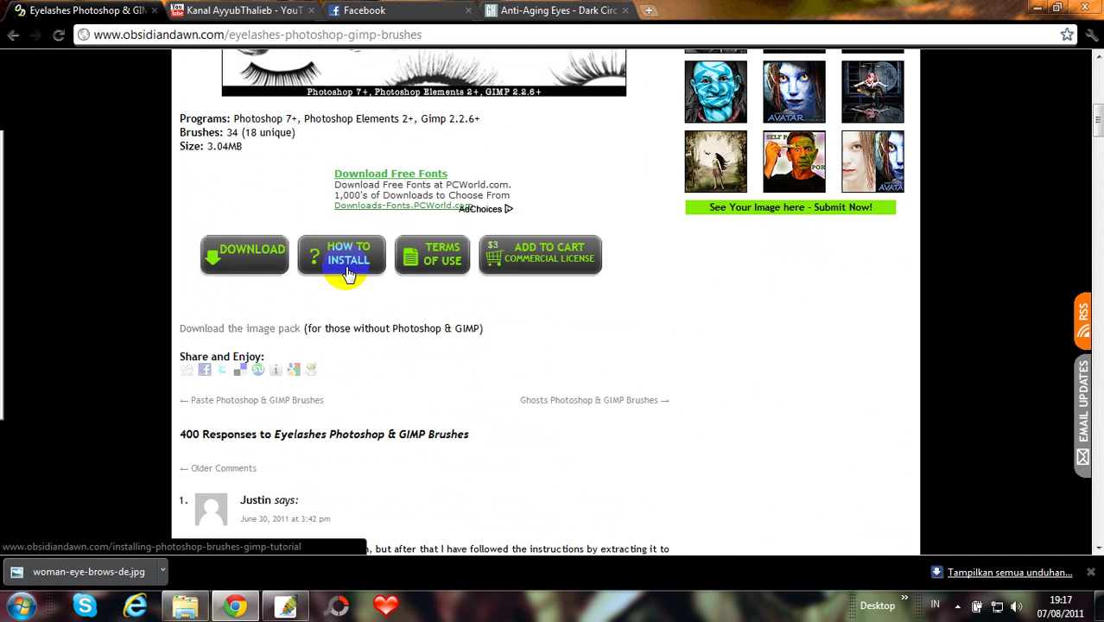
left_click(1097, 117)
left_click_drag(1097, 117, 1097, 76)
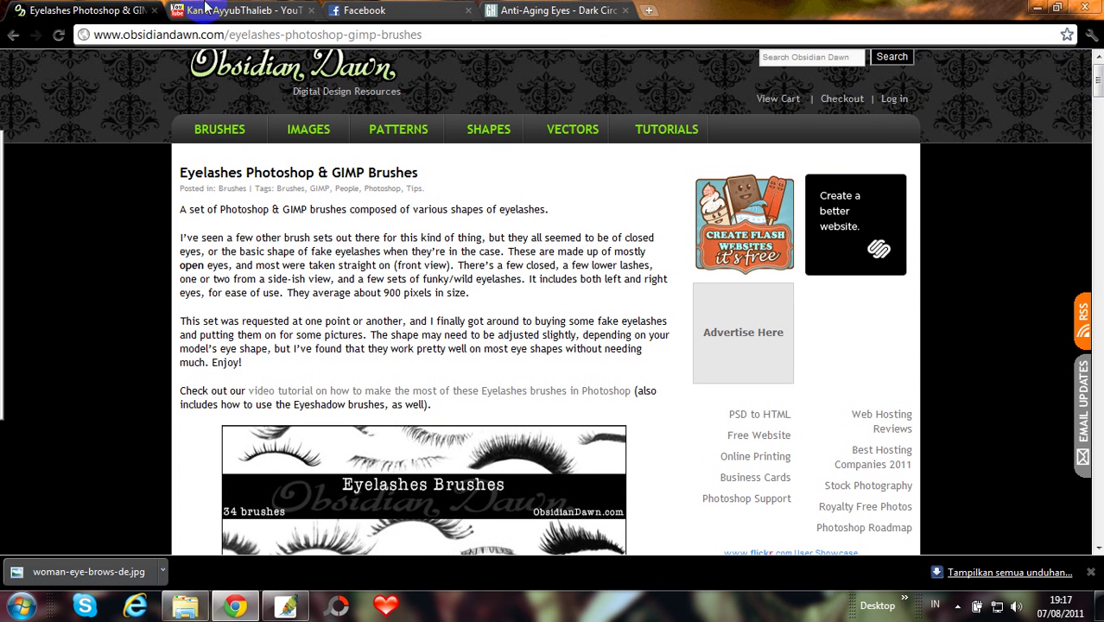
left_click(270, 603)
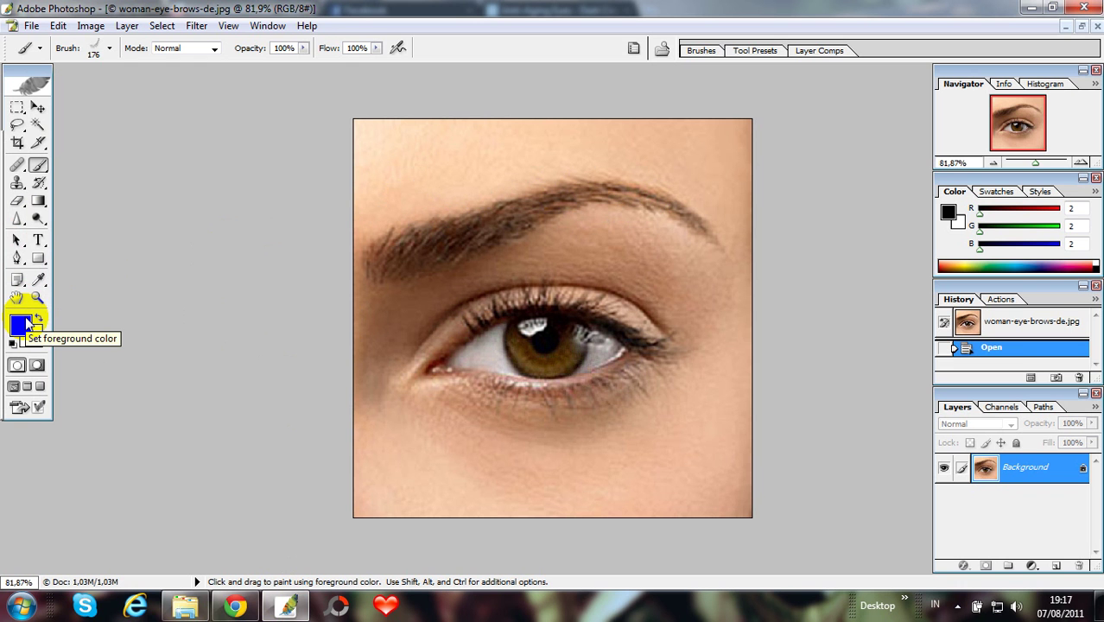
- Reset colours to black and choose the 732 eyelash brush at 312 px
key("d")
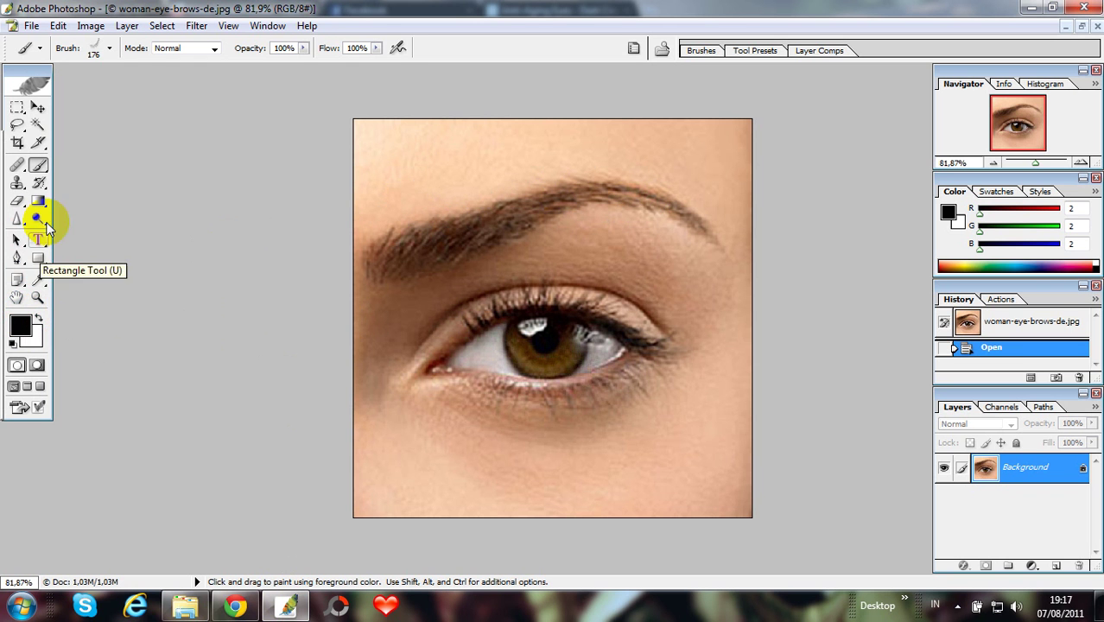
left_click(111, 49)
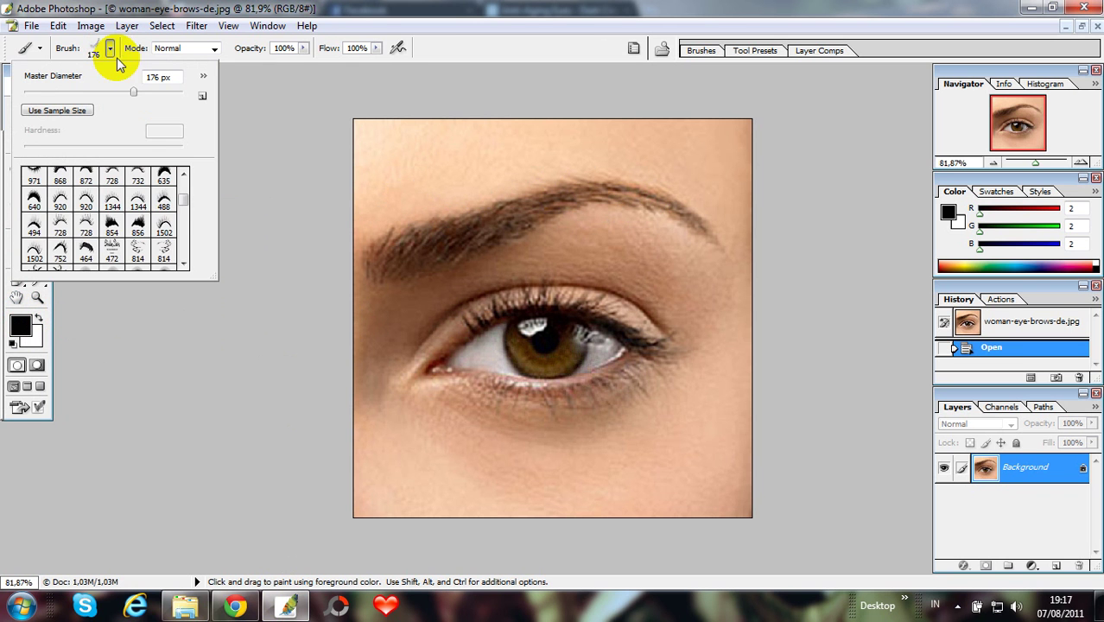
scroll(180, 200, "up", 2)
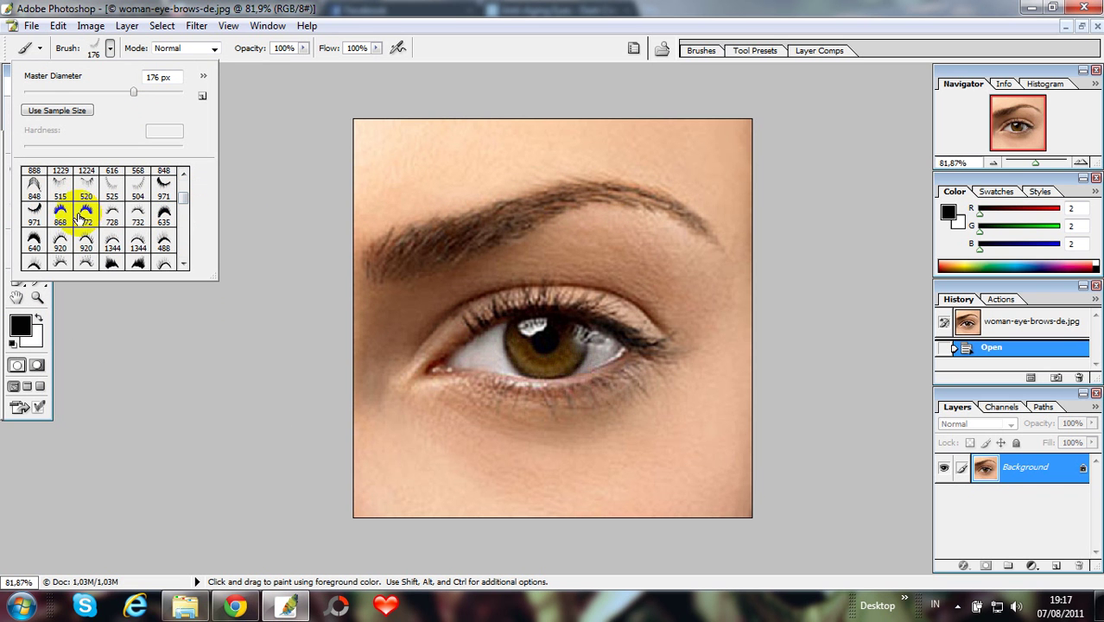
left_click(85, 212)
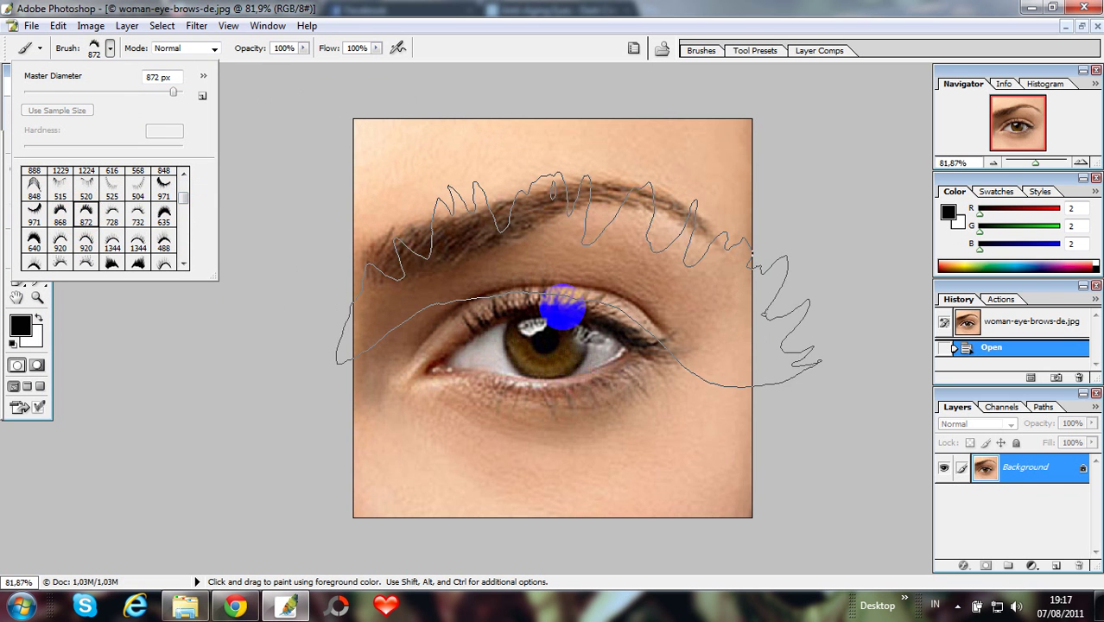
left_click(143, 215)
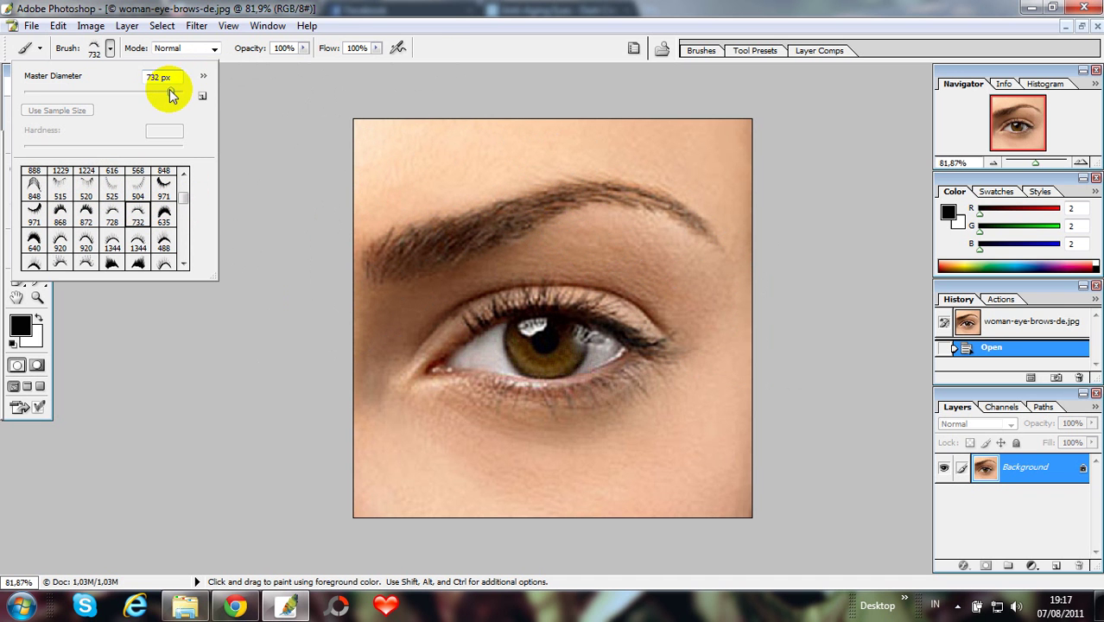
left_click_drag(171, 92, 152, 92)
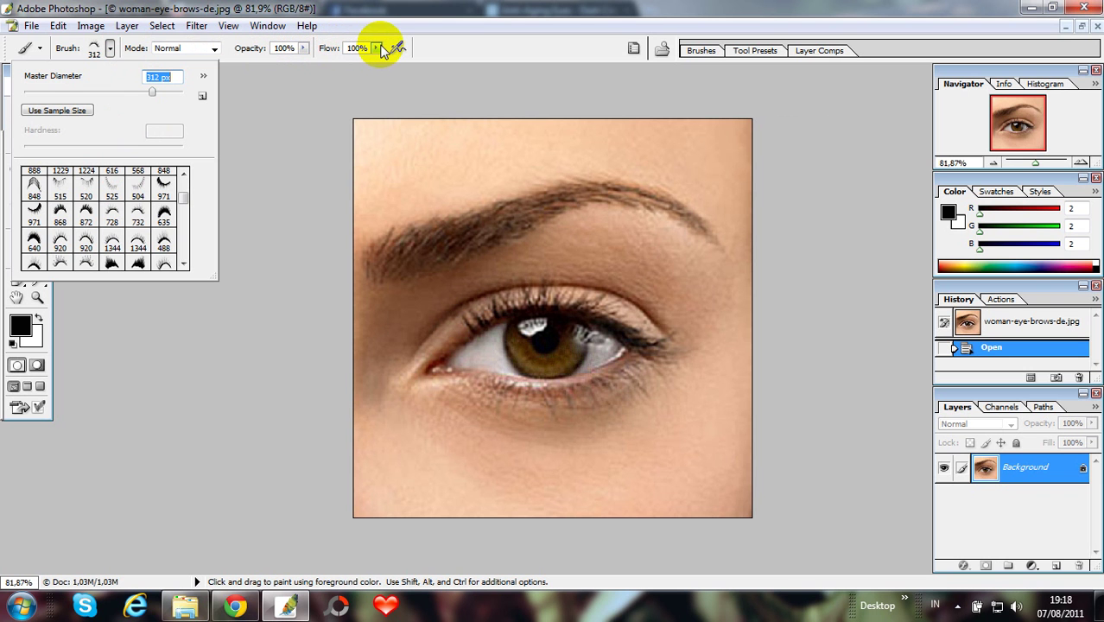
left_click(446, 49)
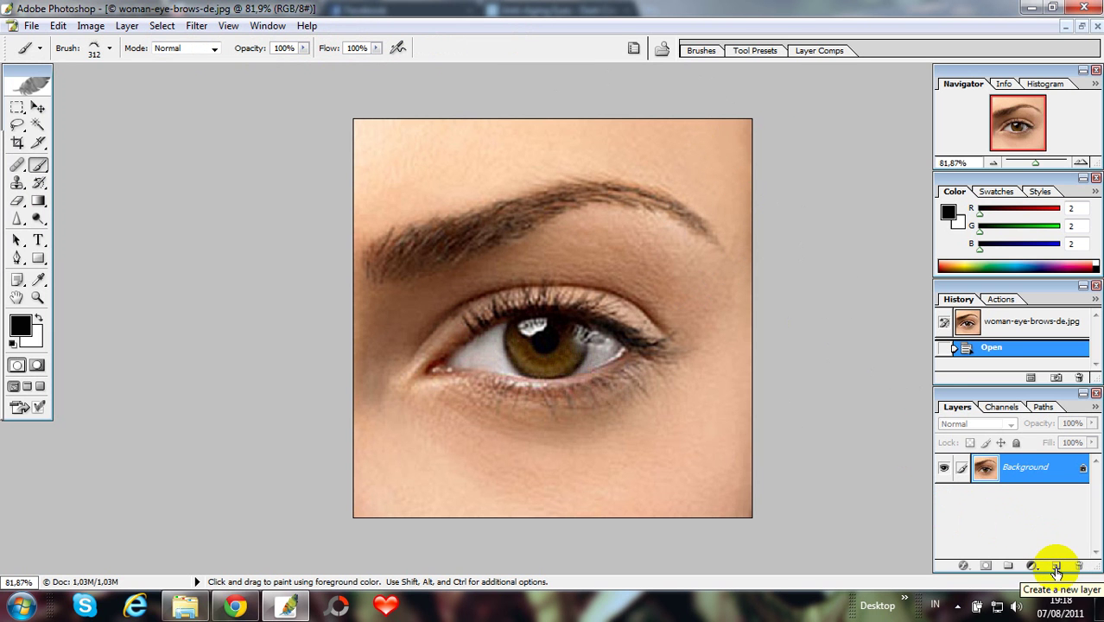
- Create a new empty layer and rename it 'eyelashes' via Layer Properties
left_click(1055, 566)
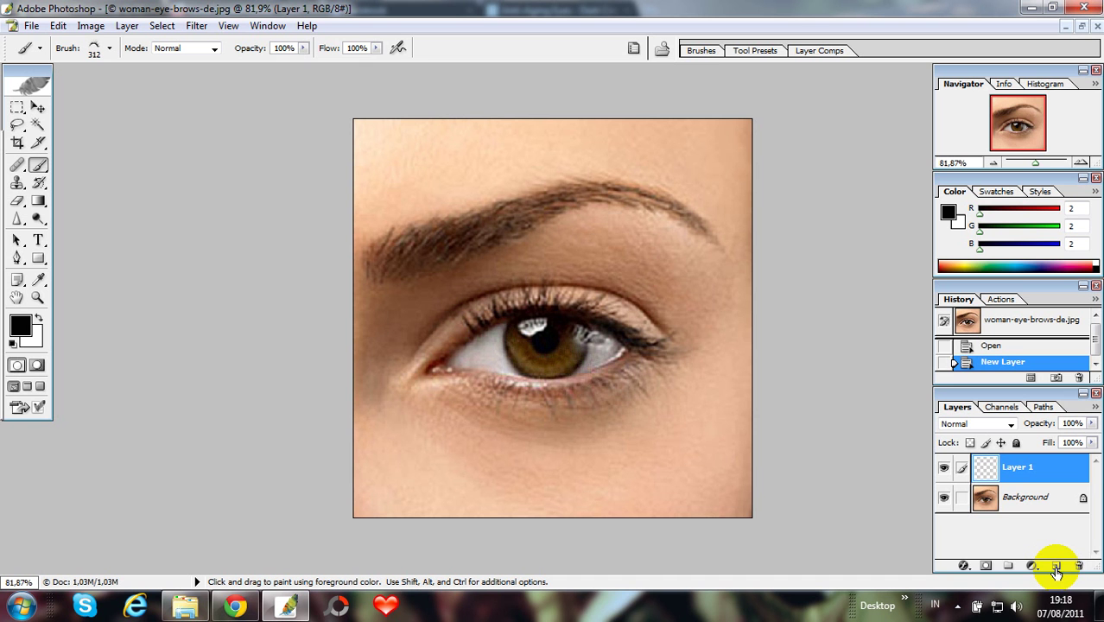
right_click(1033, 480)
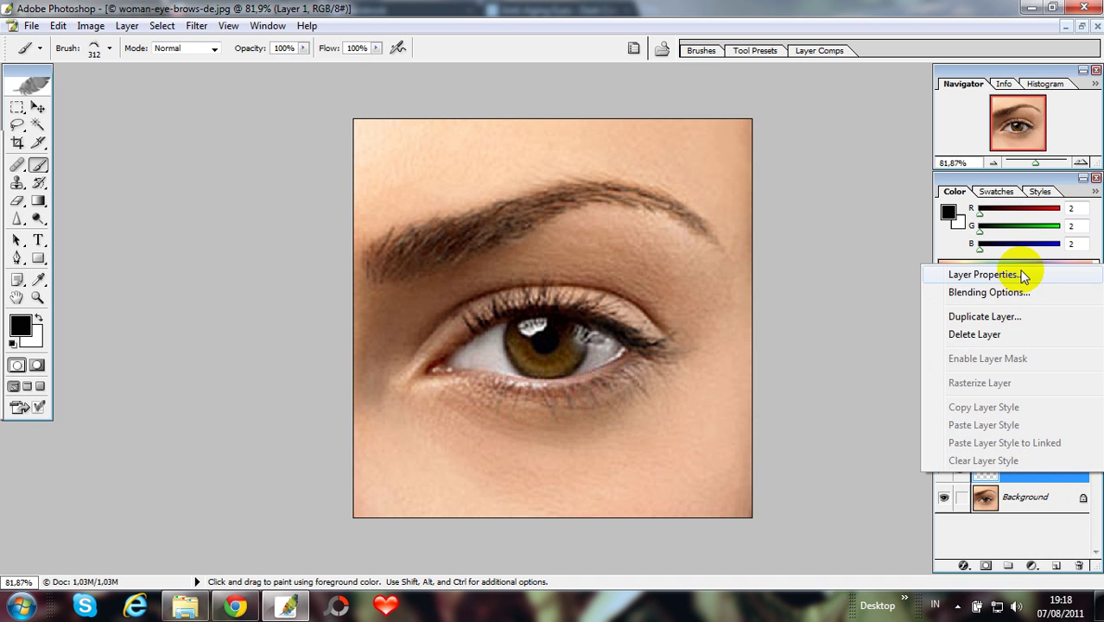
left_click(983, 275)
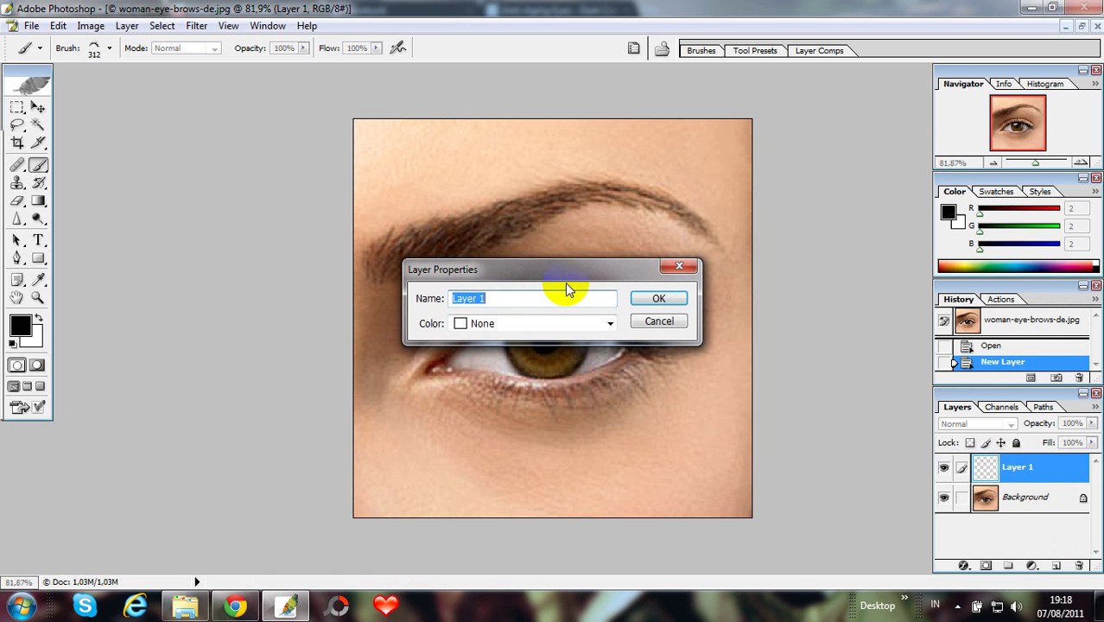
type("ey")
type("el")
type("ashes")
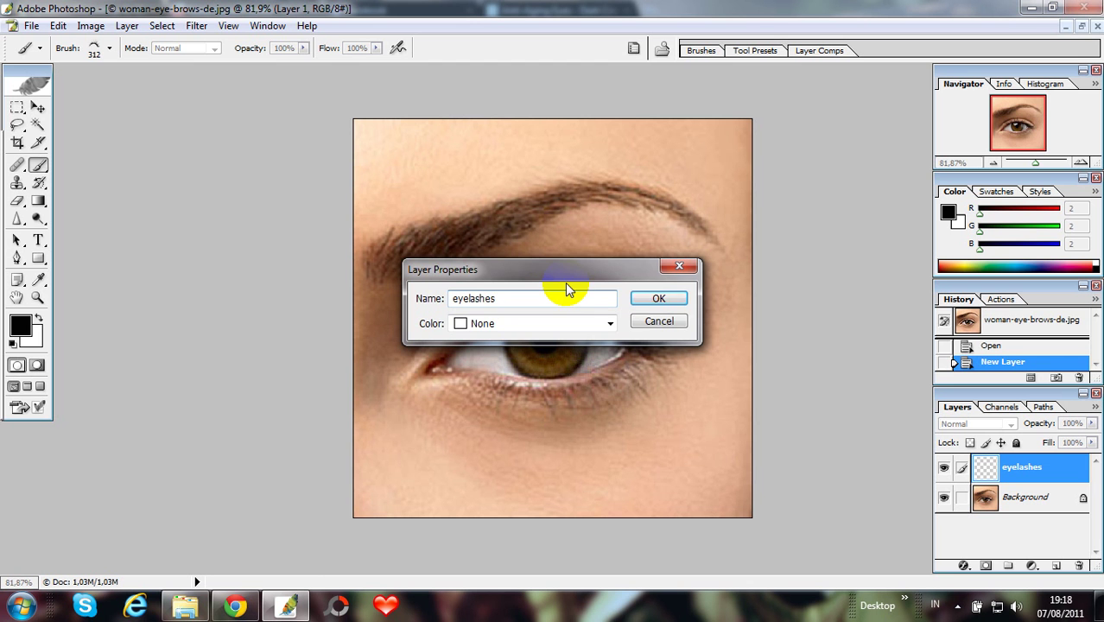
left_click(687, 303)
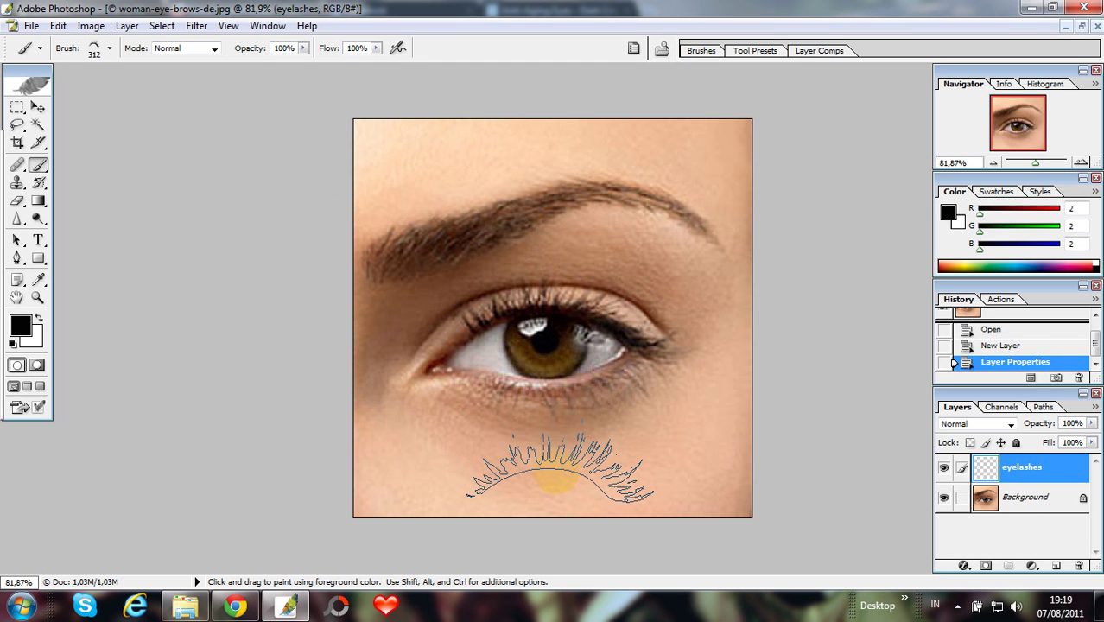
- Stamp one black eyelash shape below the eye on the eyelashes layer
left_click(556, 471)
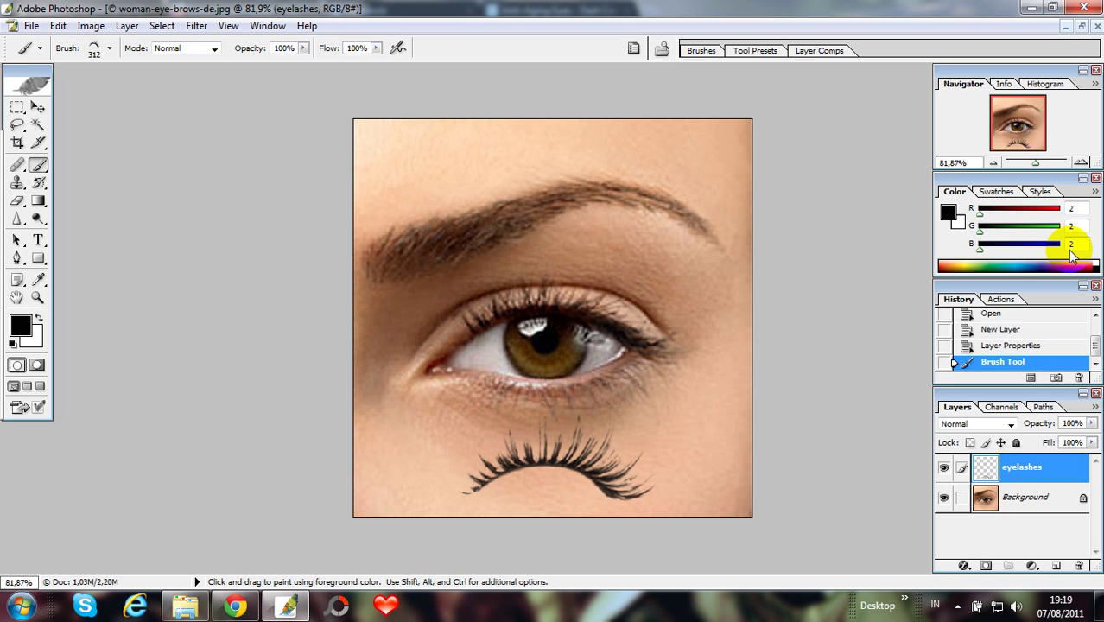
- Free-transform the lashes wider and move them up onto the upper eyelid
key("ctrl+t")
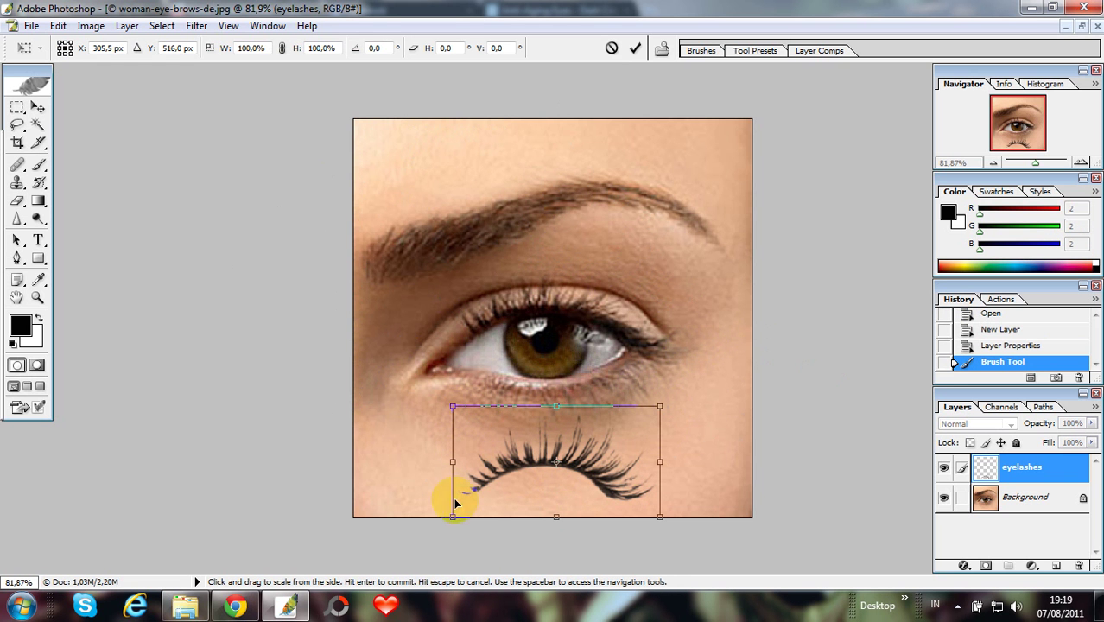
left_click_drag(663, 404, 681, 380)
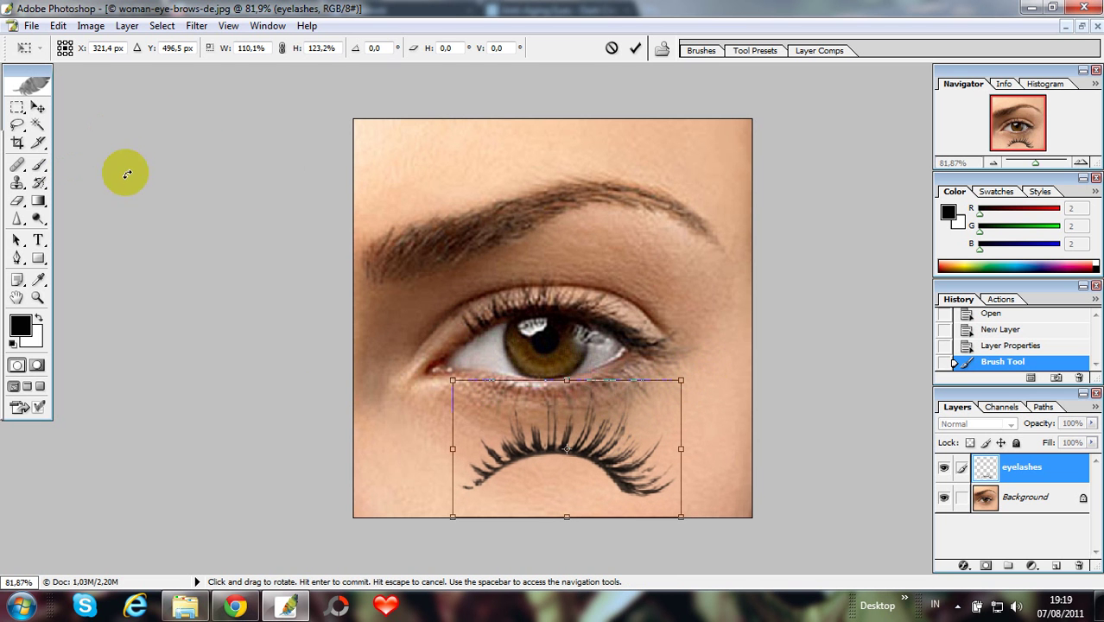
left_click_drag(682, 380, 581, 453)
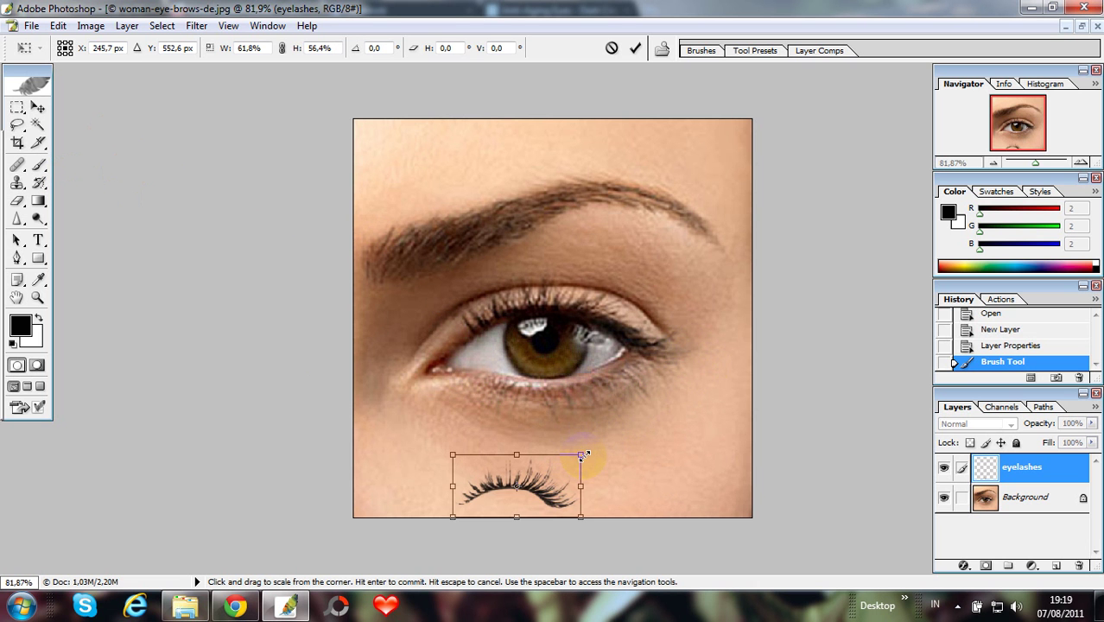
left_click_drag(583, 455, 645, 397)
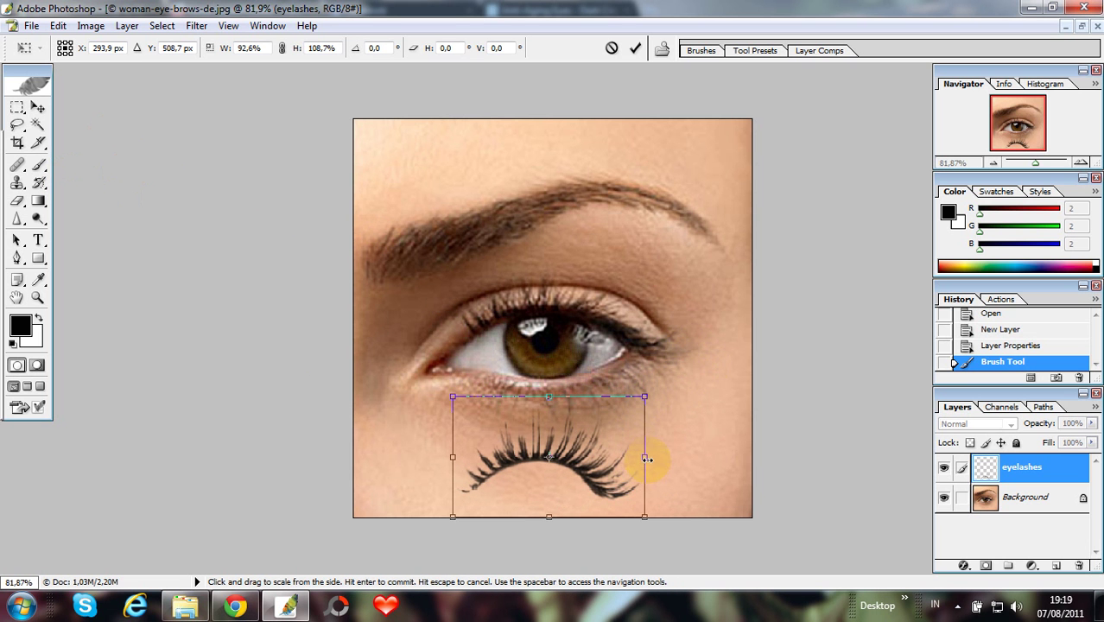
left_click_drag(647, 458, 695, 457)
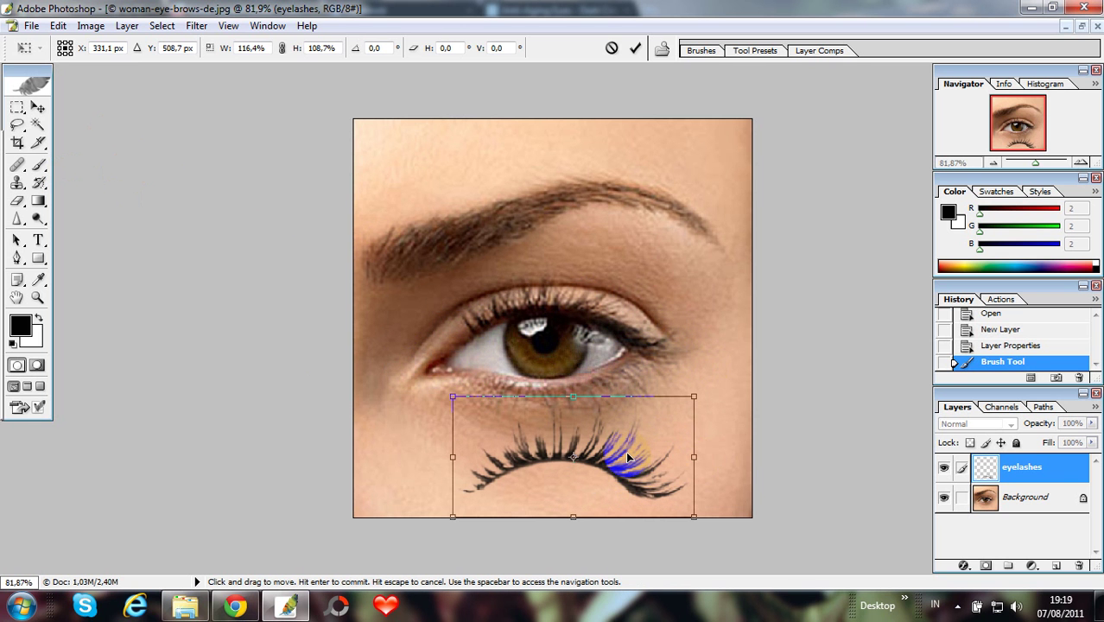
left_click_drag(628, 458, 616, 318)
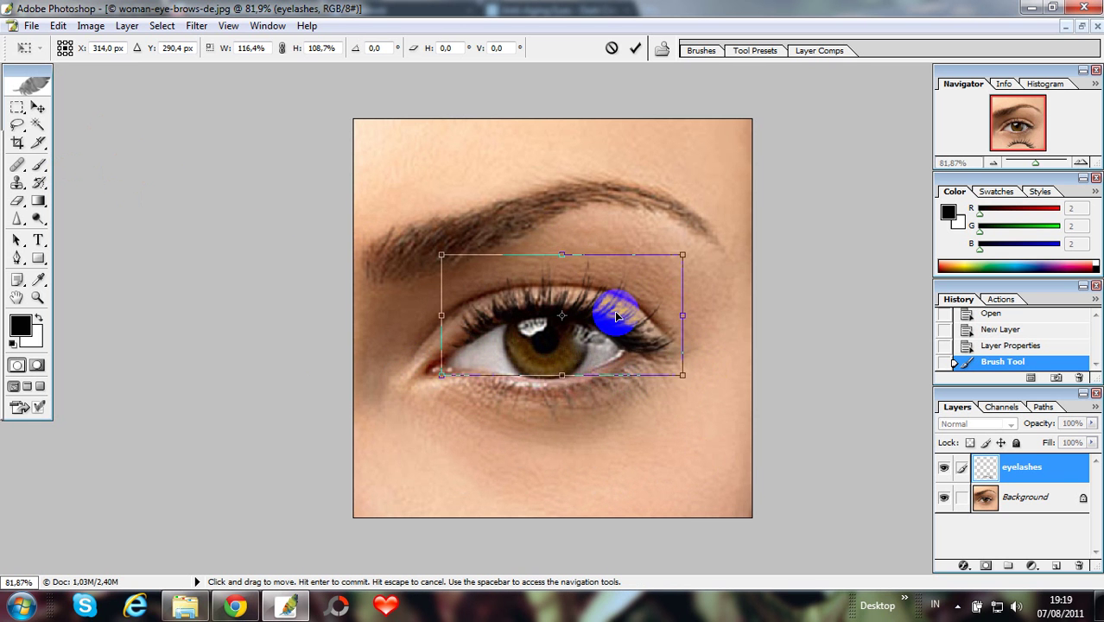
left_click_drag(616, 318, 617, 308)
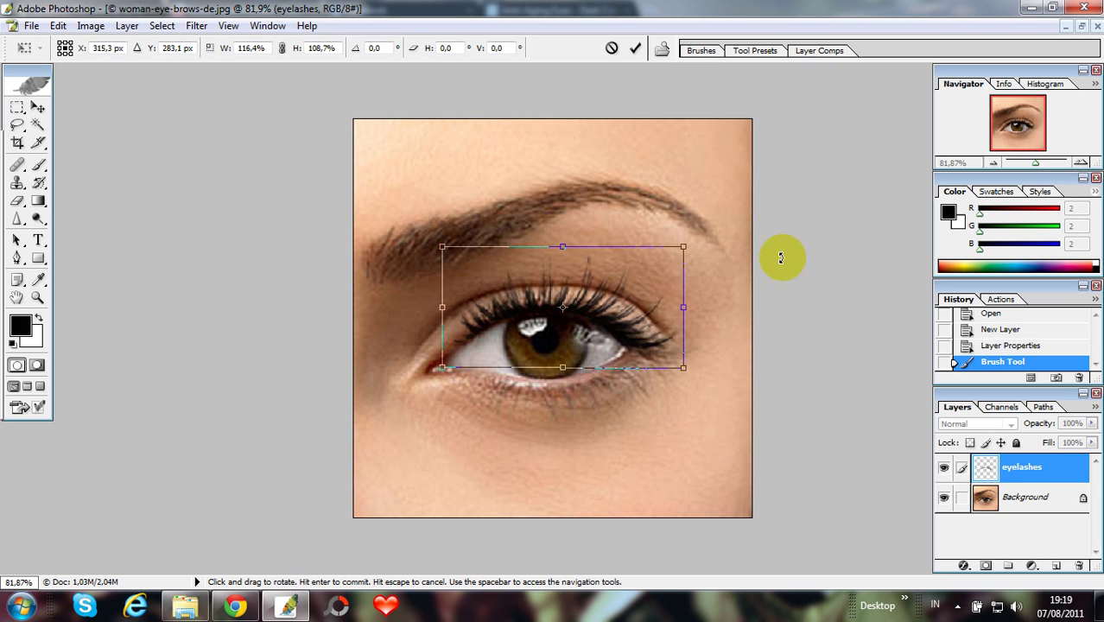
key("Return")
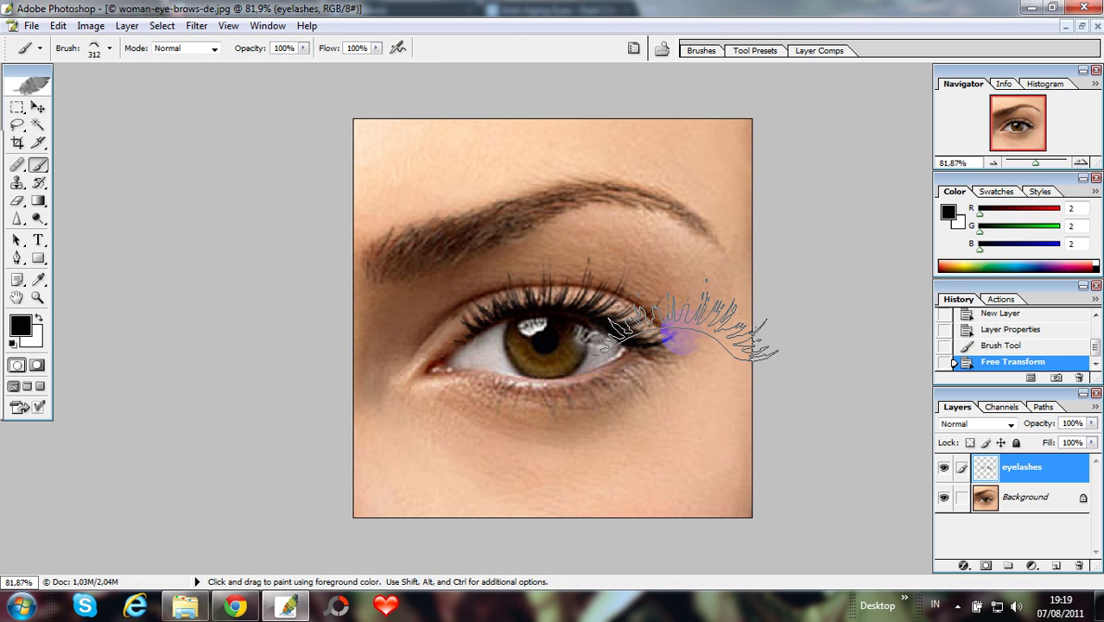
- Rotate and nudge the lashes with Free Transform to follow the upper lid's curve
key("ctrl+t")
left_click_drag(657, 223, 665, 231)
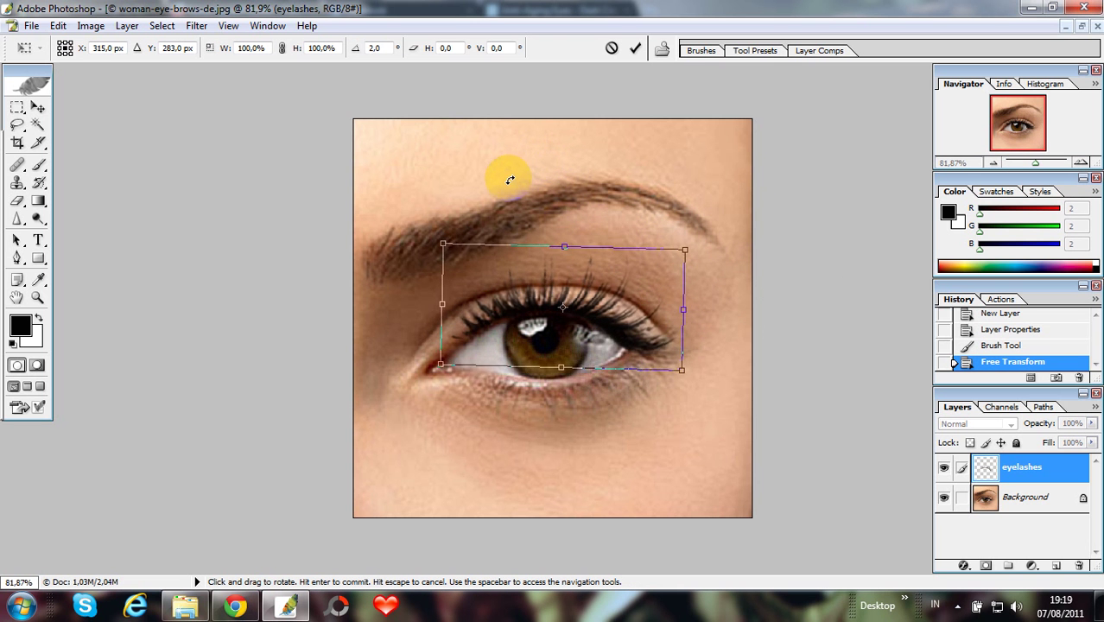
mouse_move(507, 174)
left_mouse_down()
mouse_move(705, 254)
mouse_move(556, 313)
left_mouse_up()
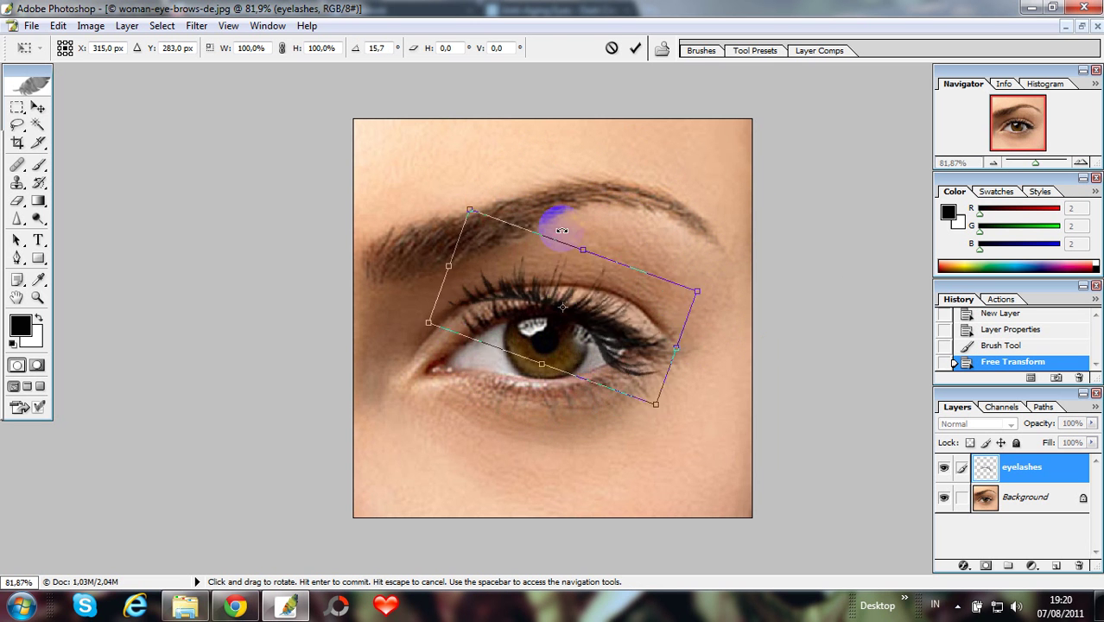
mouse_move(556, 313)
left_mouse_down()
mouse_move(589, 223)
mouse_move(542, 267)
left_mouse_up()
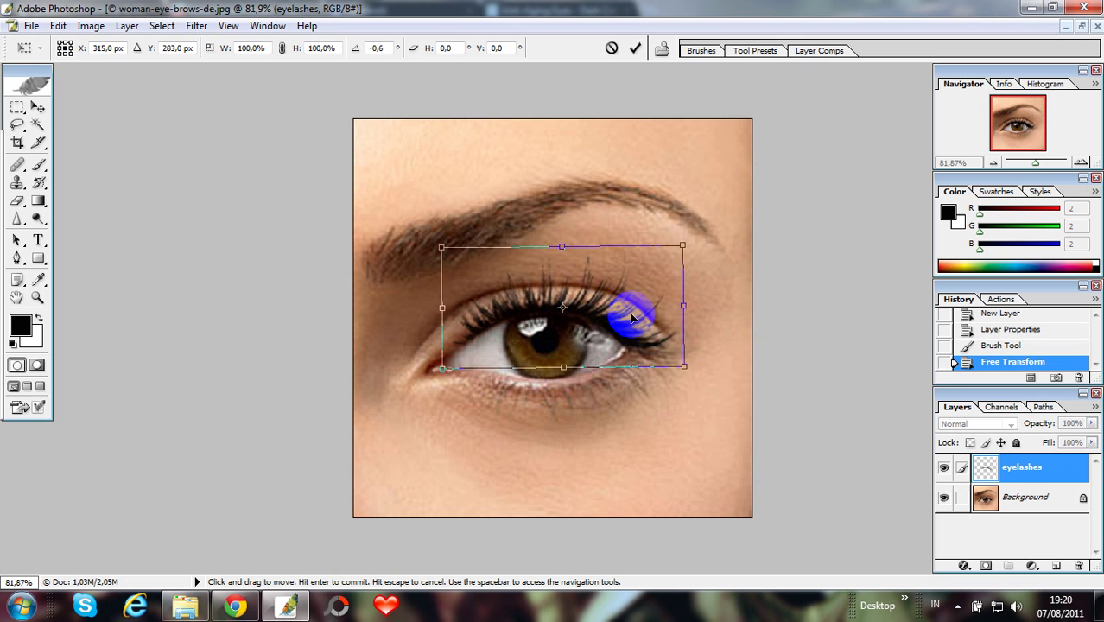
left_click_drag(633, 319, 634, 315)
left_click_drag(387, 322, 389, 331)
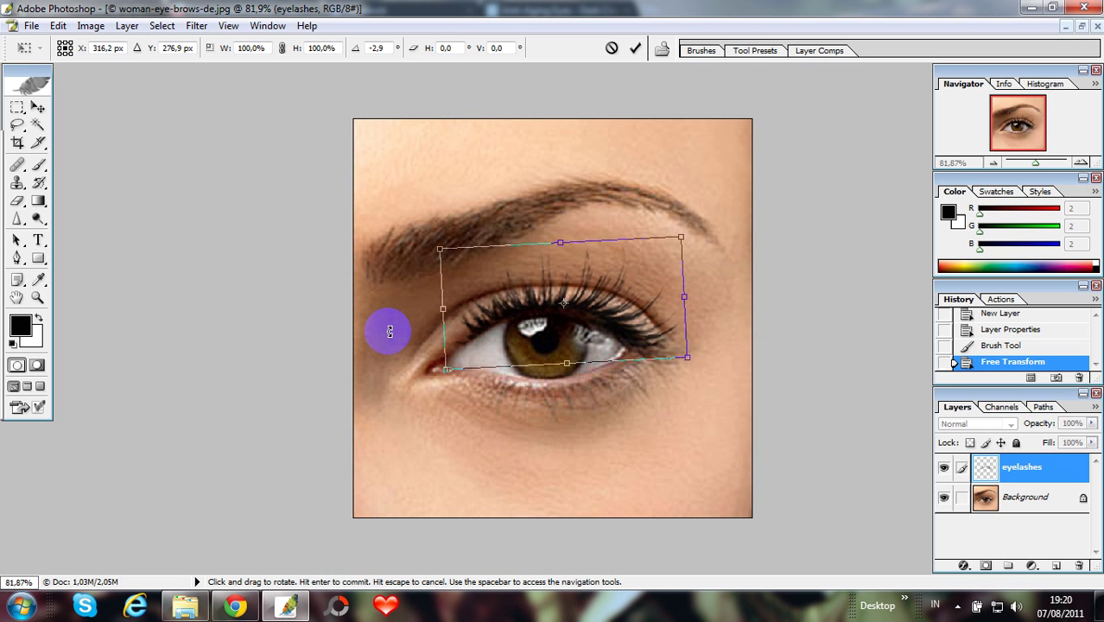
left_click_drag(635, 303, 643, 312)
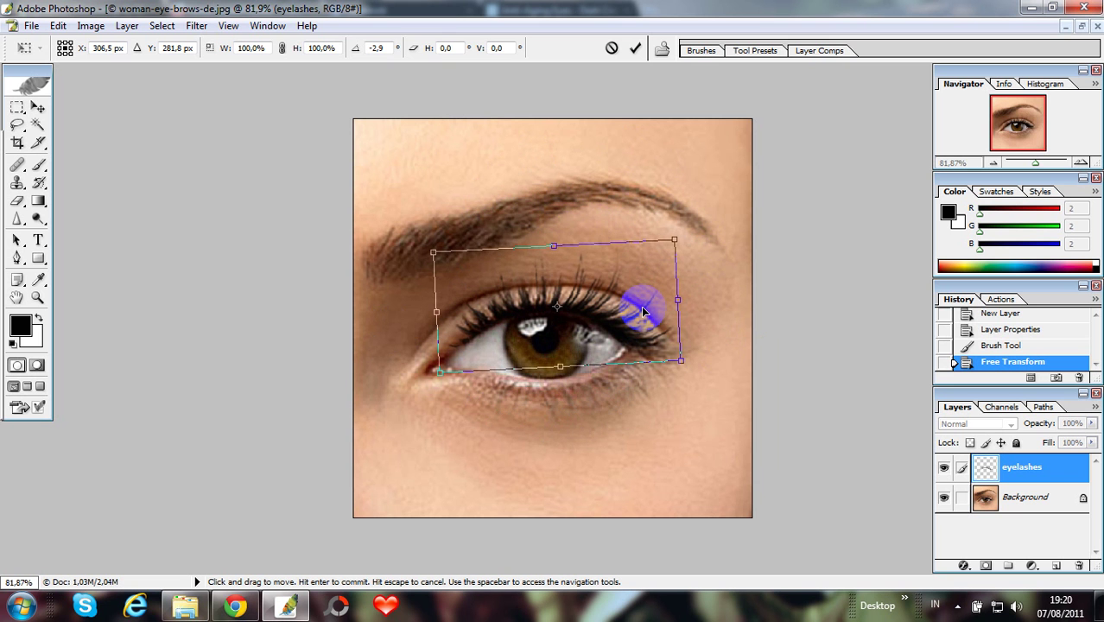
key("Return")
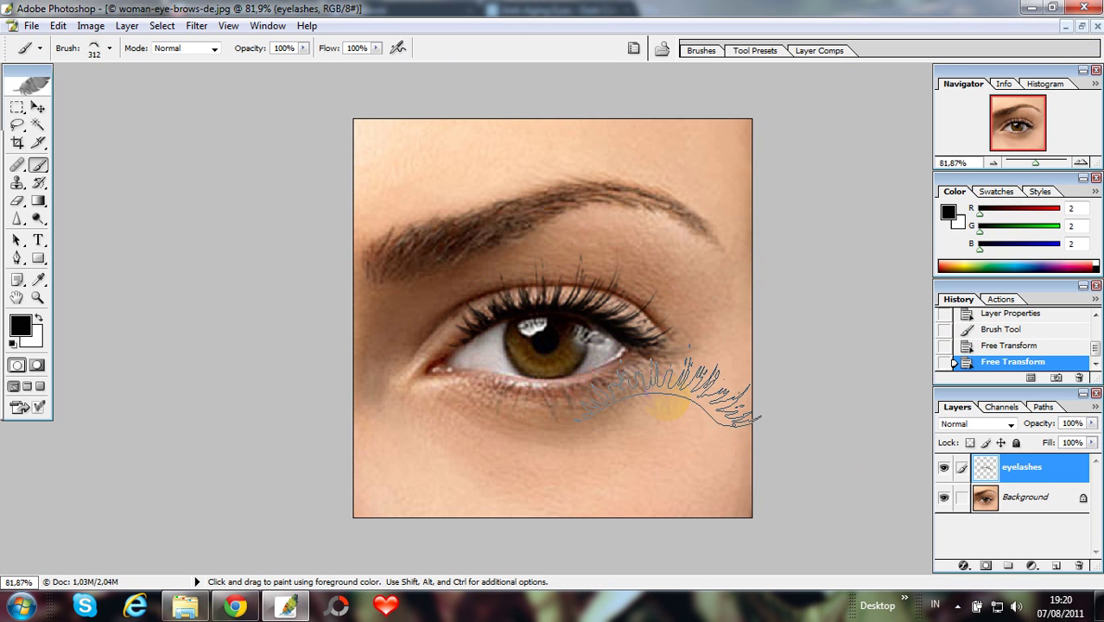
- Apply a 1.5-pixel Gaussian Blur to the eyelashes layer
left_click(197, 25)
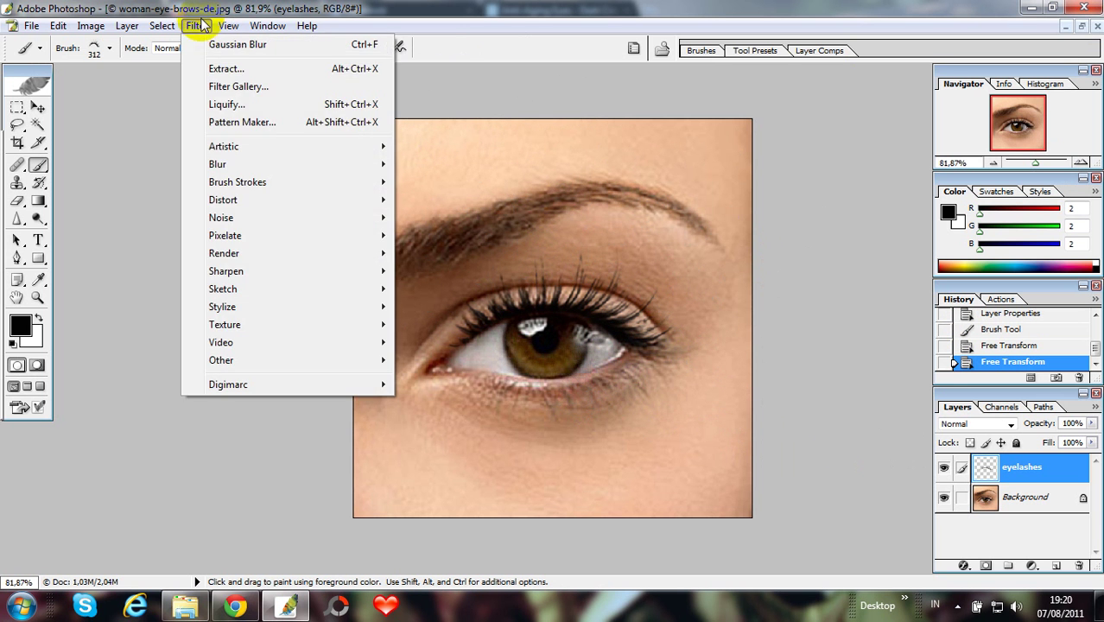
mouse_move(218, 164)
left_click(447, 218)
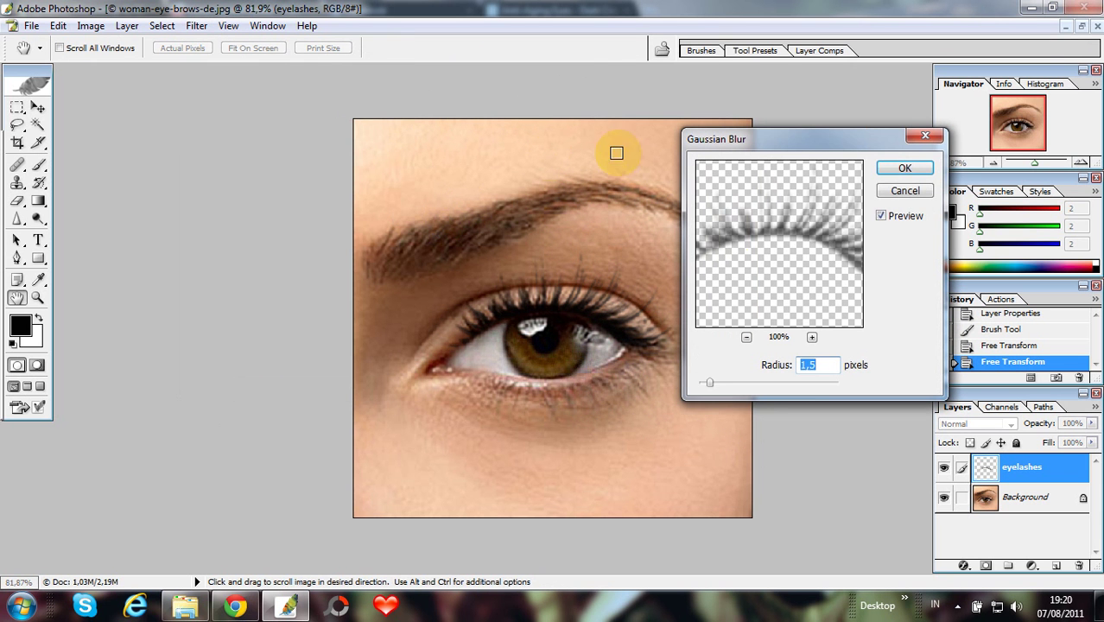
mouse_move(710, 381)
left_mouse_down()
mouse_move(737, 379)
mouse_move(700, 382)
left_mouse_up()
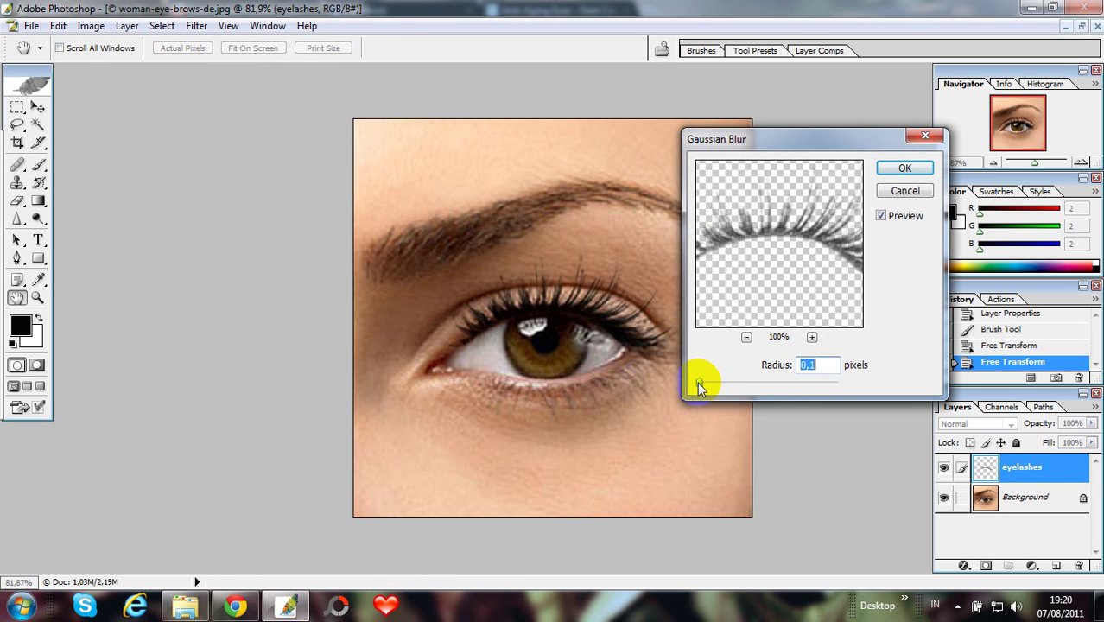
left_click_drag(700, 386, 710, 385)
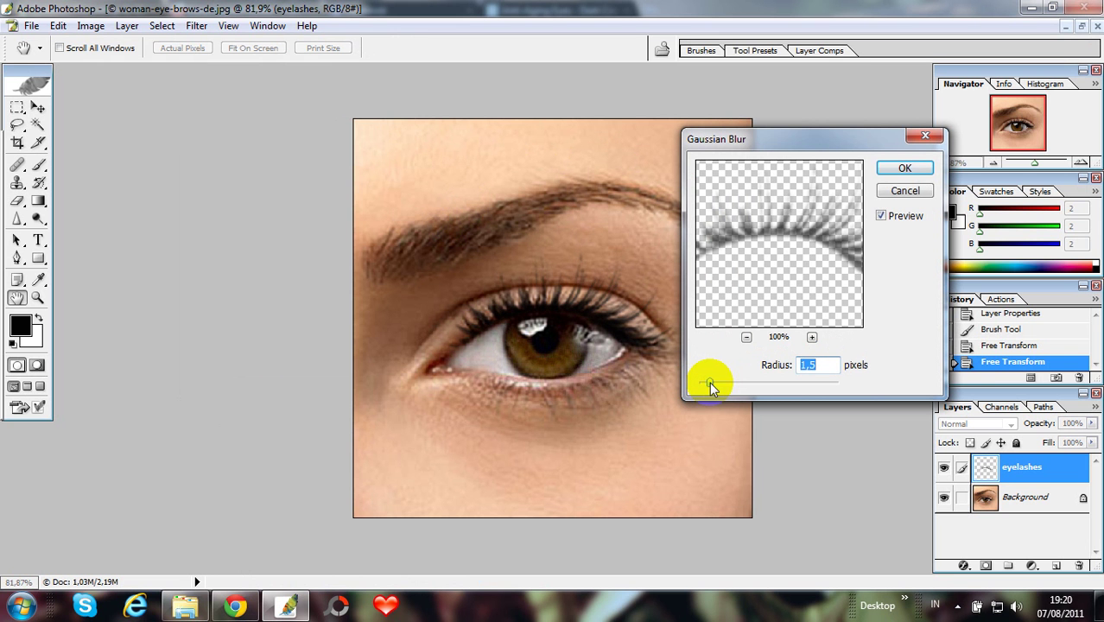
left_click(905, 171)
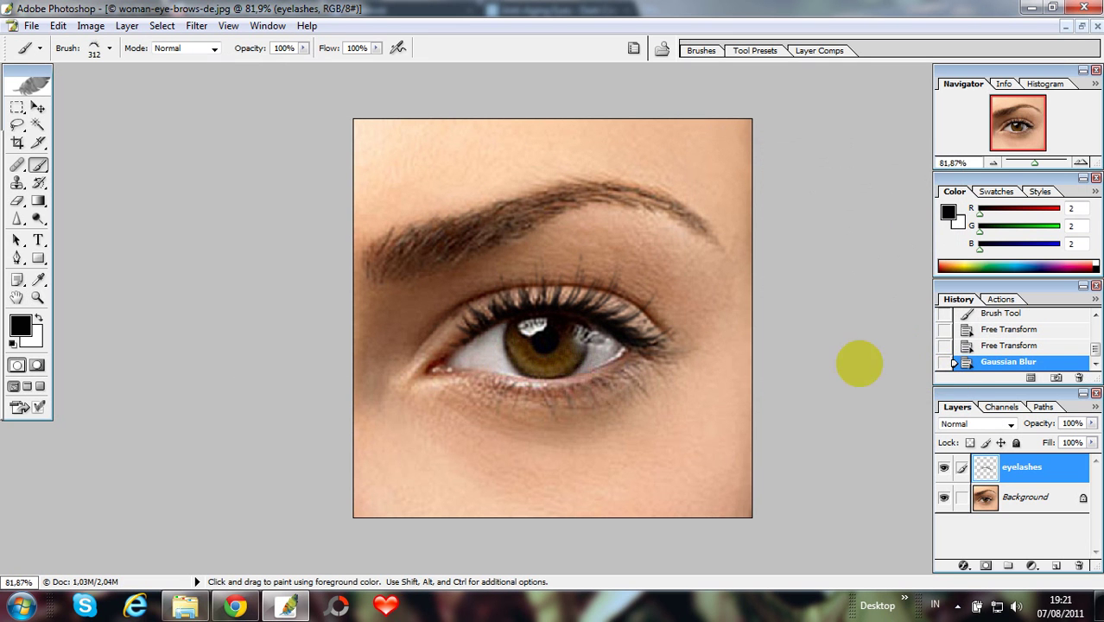
- Load eyelash brush 504 at 173 px and add a new empty layer
left_click(108, 48)
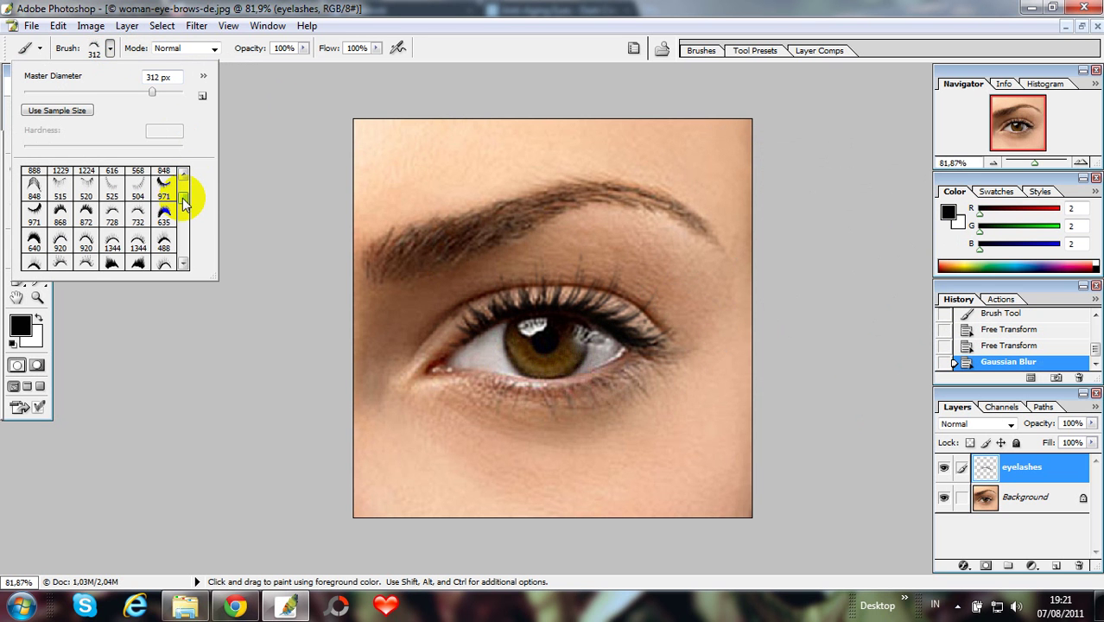
scroll(184, 203, "down", 2)
scroll(183, 204, "up", 1)
scroll(183, 203, "up", 1)
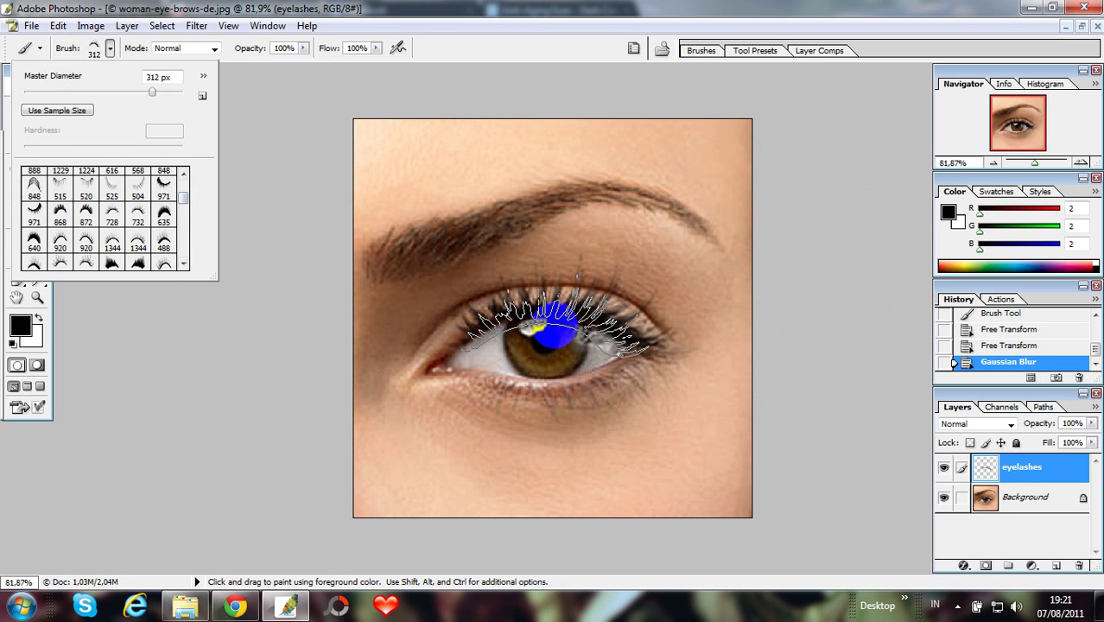
left_click(132, 192)
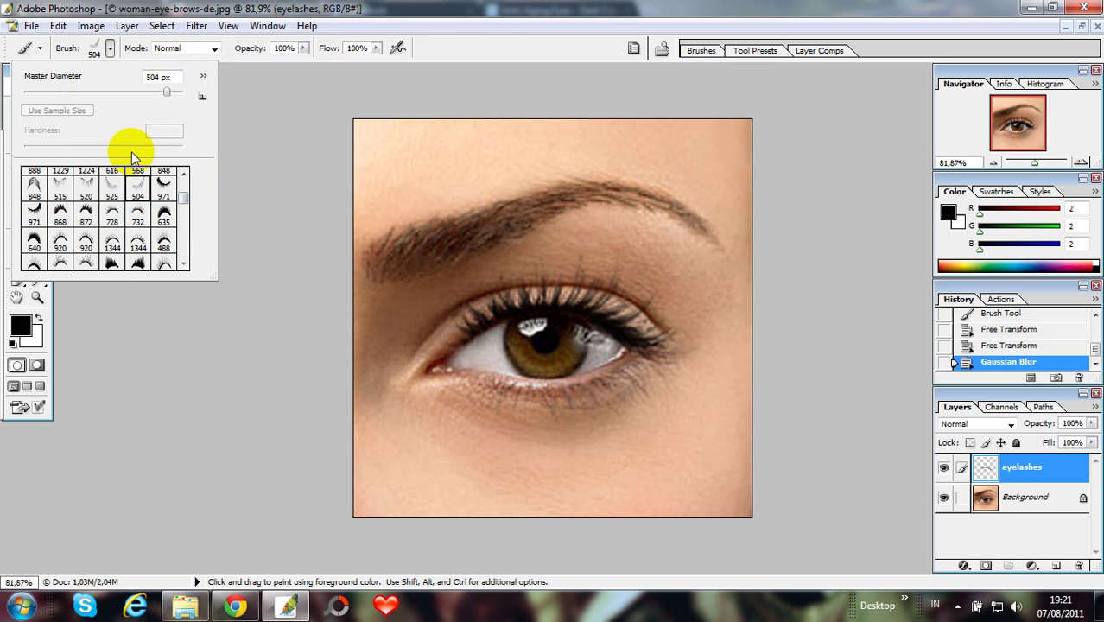
left_click(133, 94)
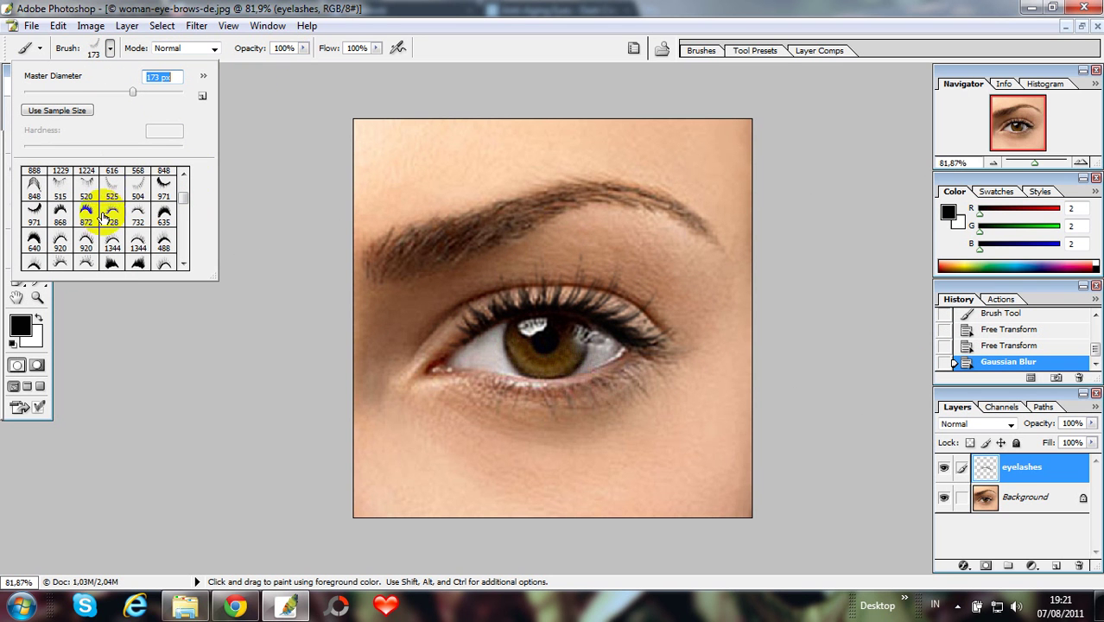
left_click(21, 325)
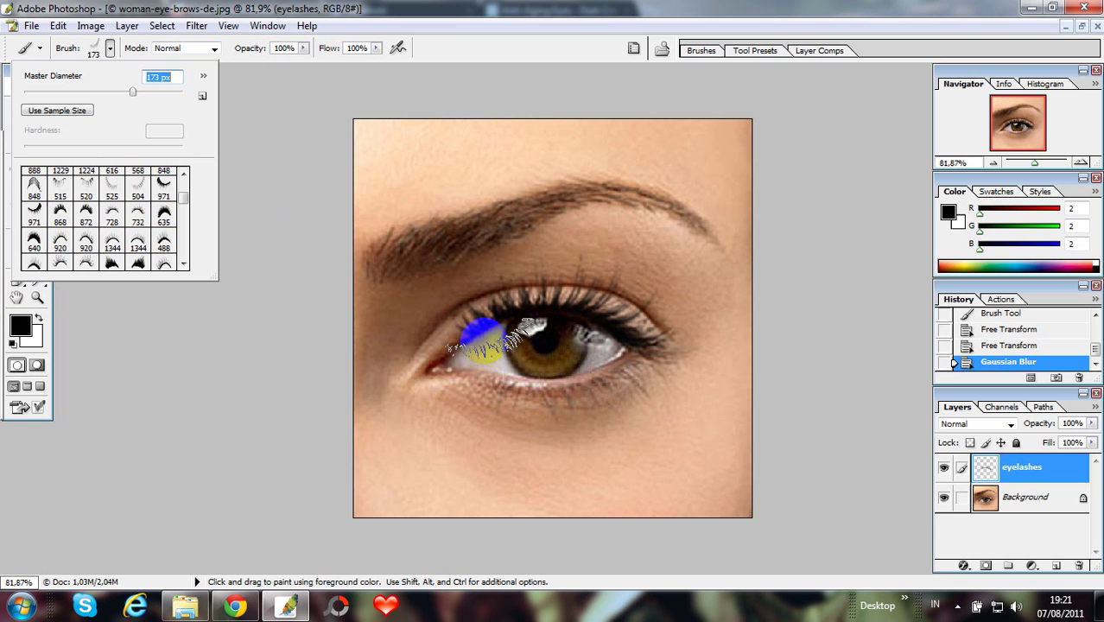
- Rename the new layer above eyelashes to 'lower lashes' via Layer Properties
left_click(1054, 566)
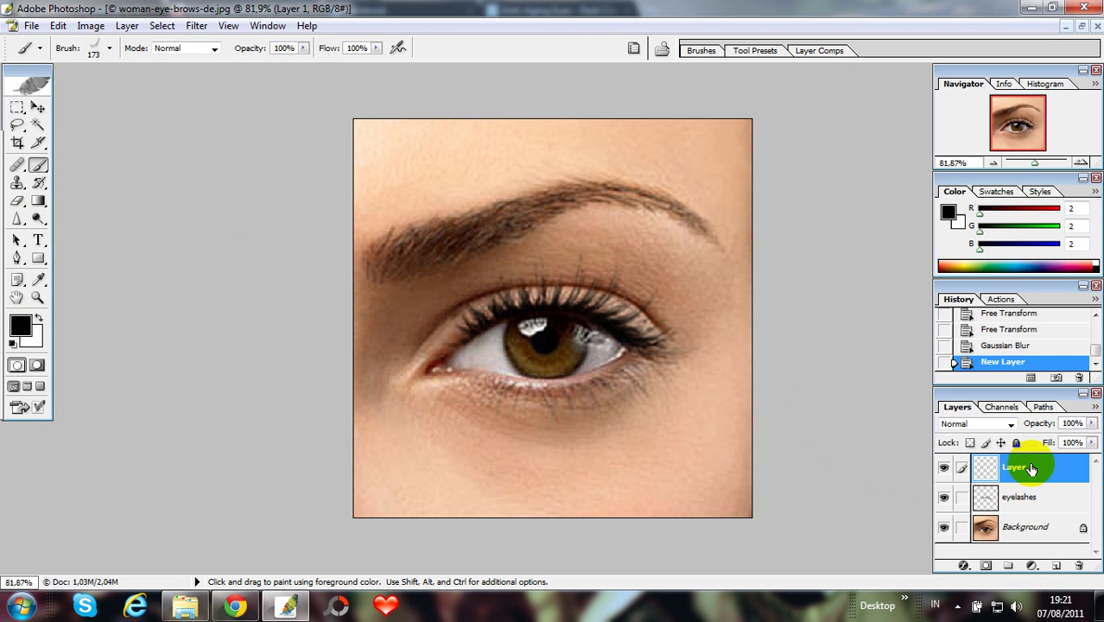
right_click(1032, 469)
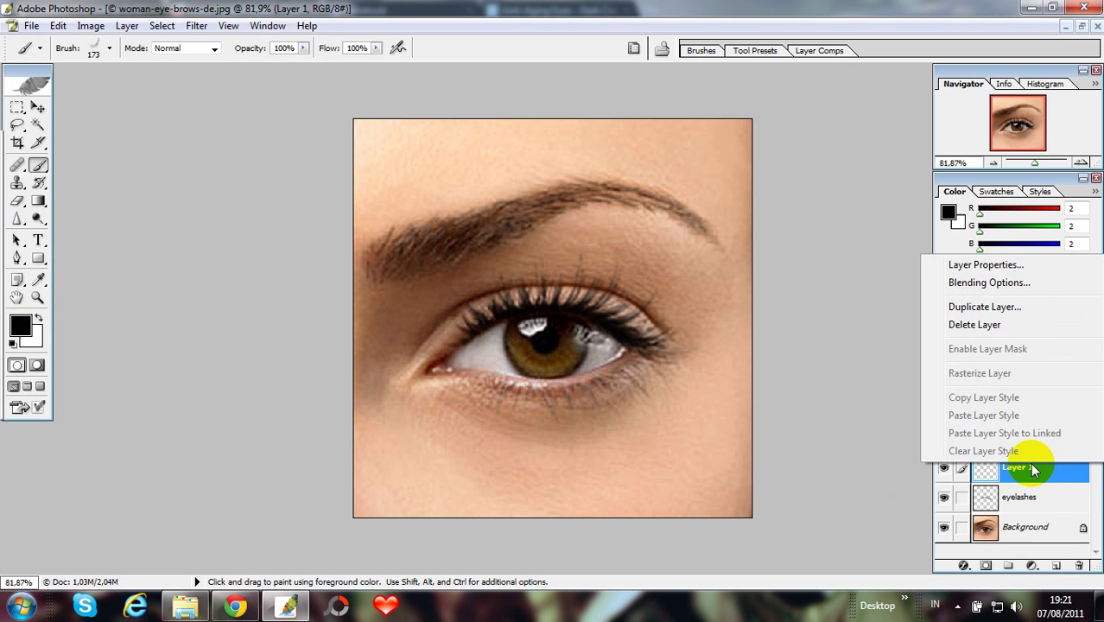
left_click(985, 265)
type("lower lashes")
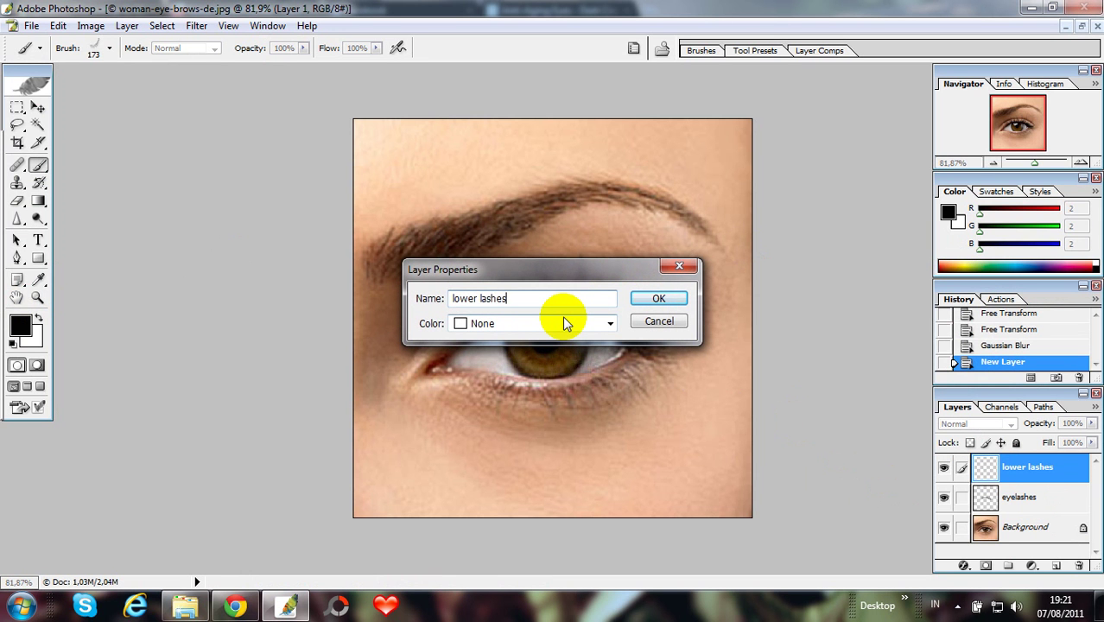
left_click(669, 305)
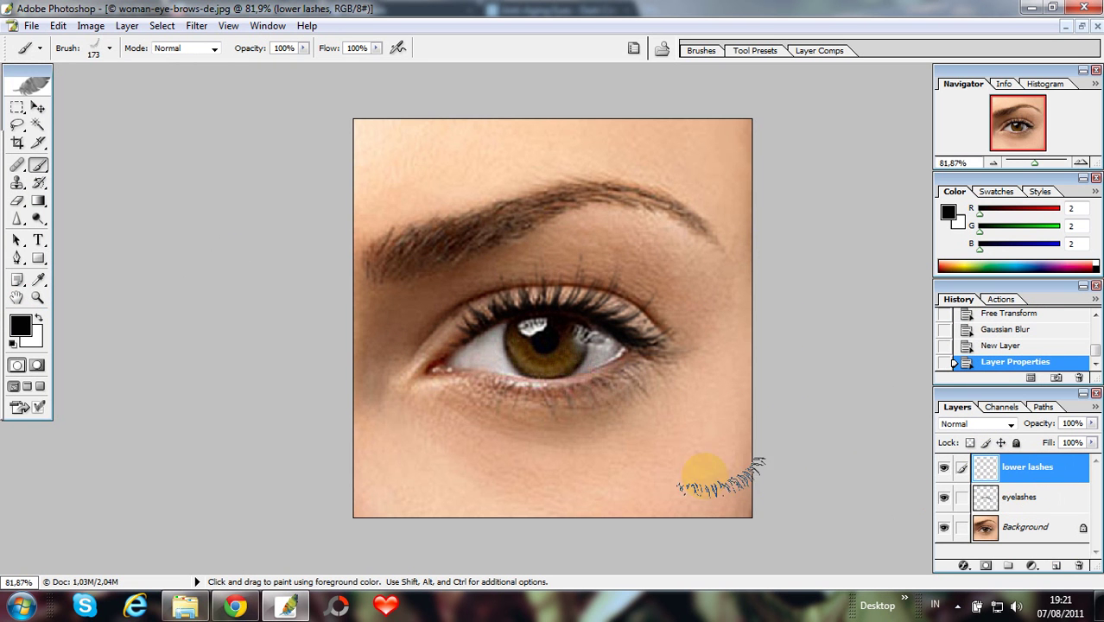
- Stamp the lower-lash brush, then scale, rotate and fit it under the eye, undoing a stray stroke
left_click(589, 458)
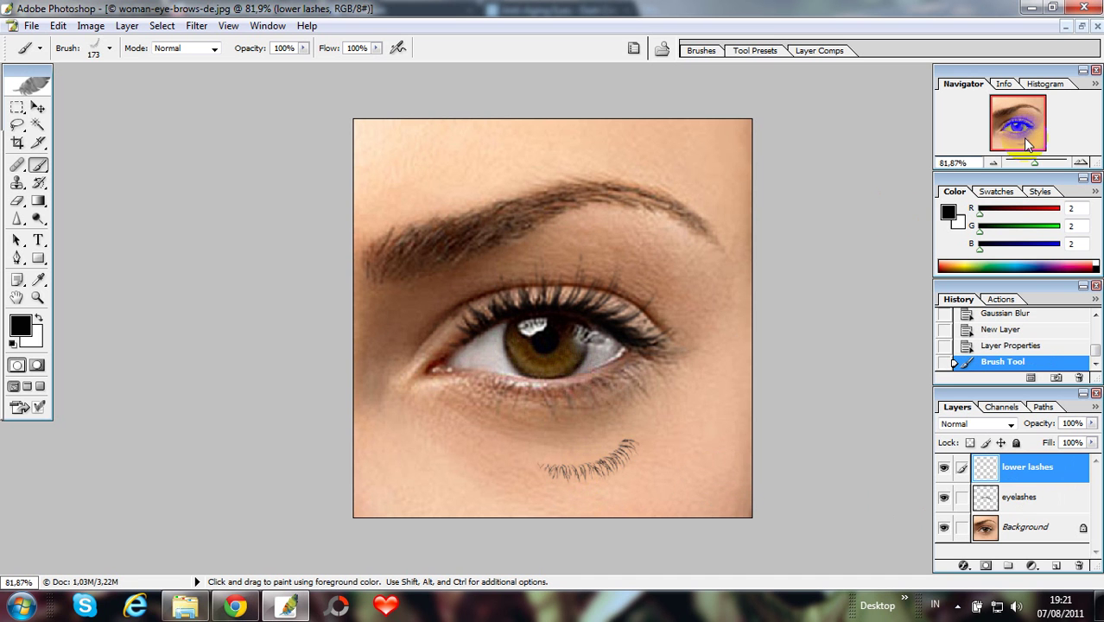
key("ctrl+t")
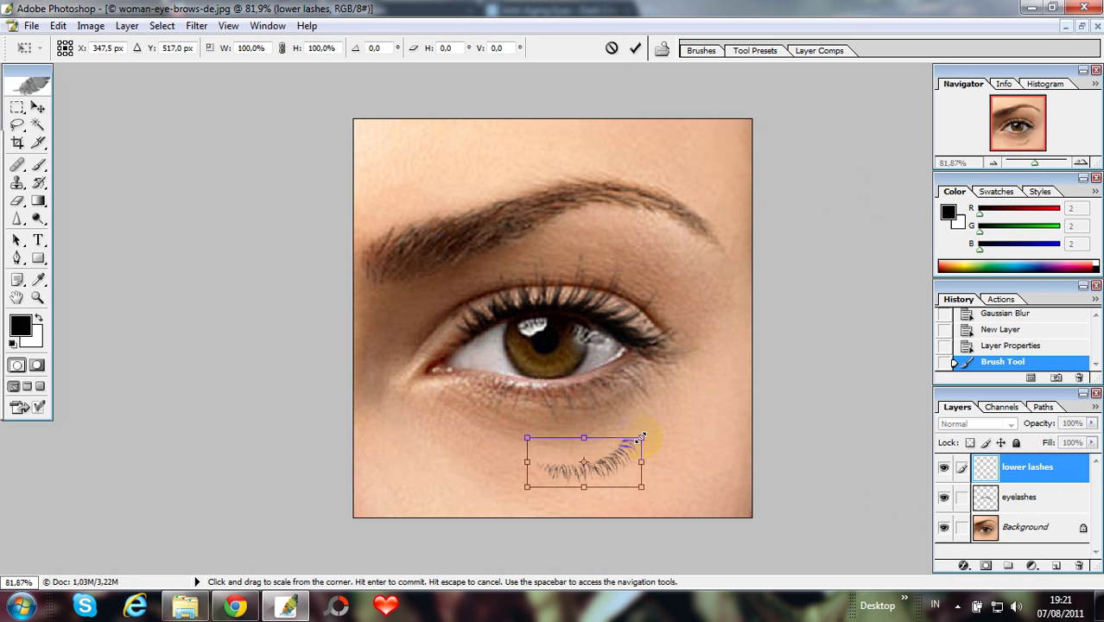
left_click_drag(642, 438, 695, 406)
left_click_drag(641, 465, 602, 416)
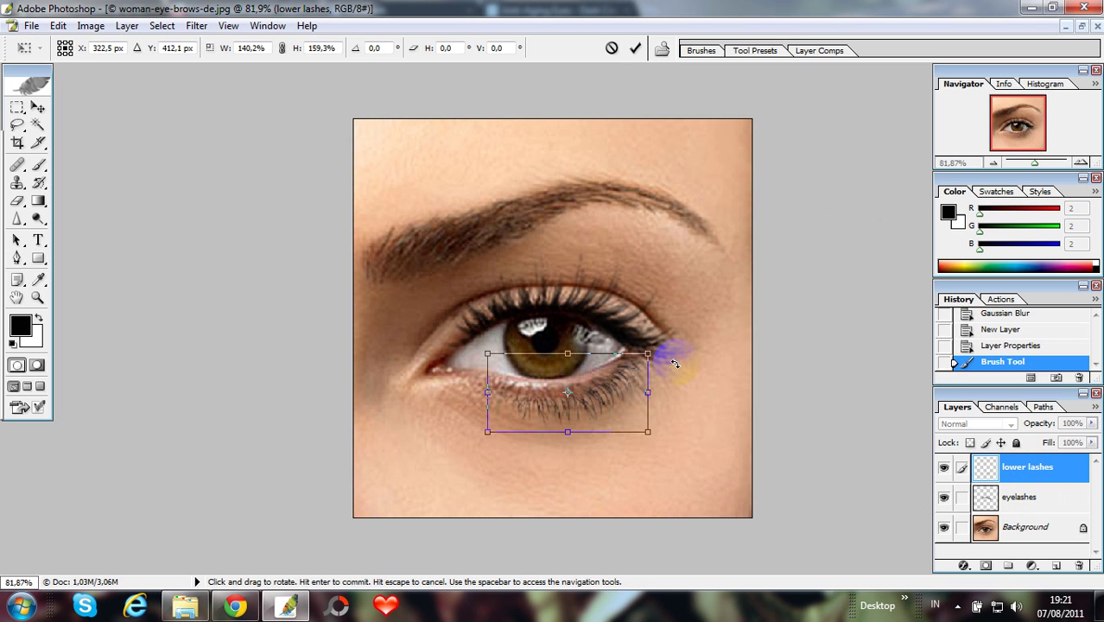
left_click_drag(661, 366, 676, 382)
mouse_move(644, 439)
left_mouse_down()
mouse_move(653, 392)
mouse_move(630, 396)
left_mouse_up()
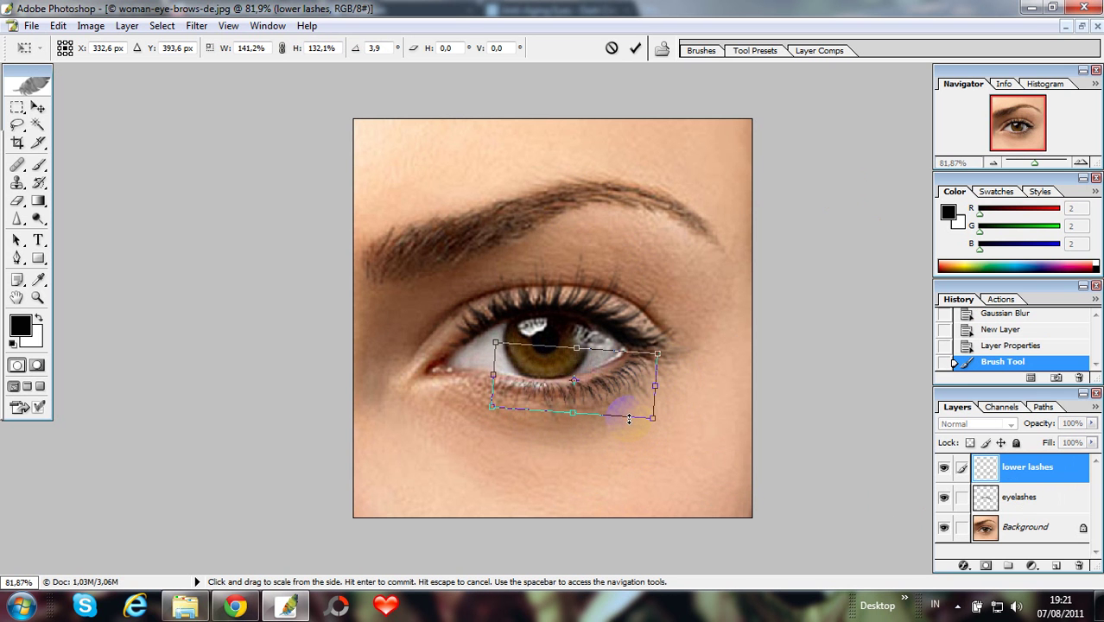
left_click_drag(629, 416, 669, 413)
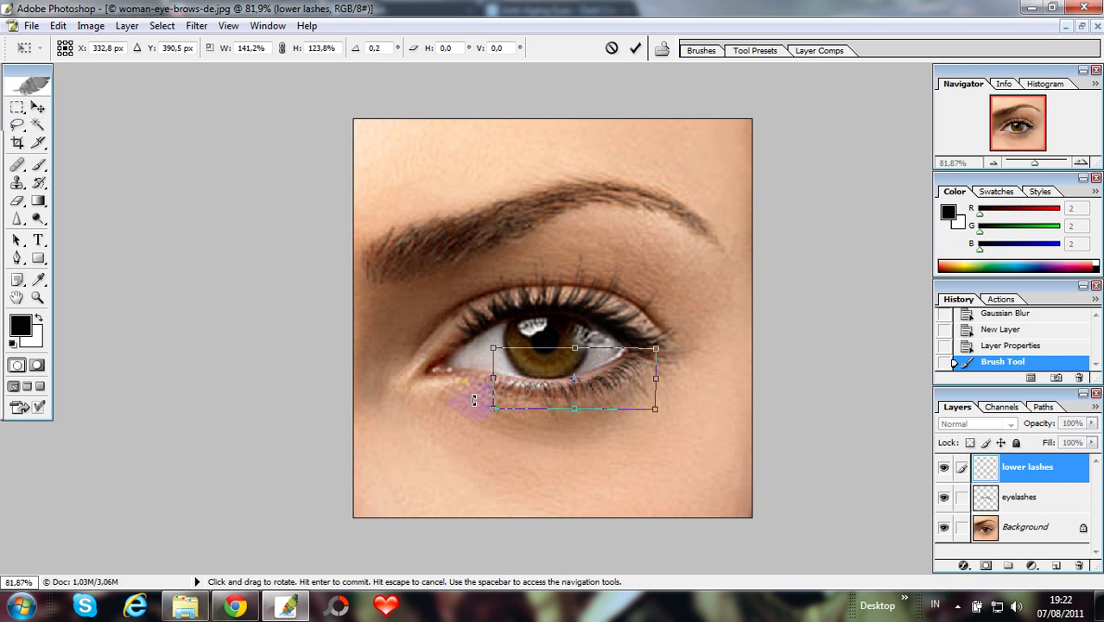
double_click(587, 381)
left_click_drag(605, 372, 648, 372)
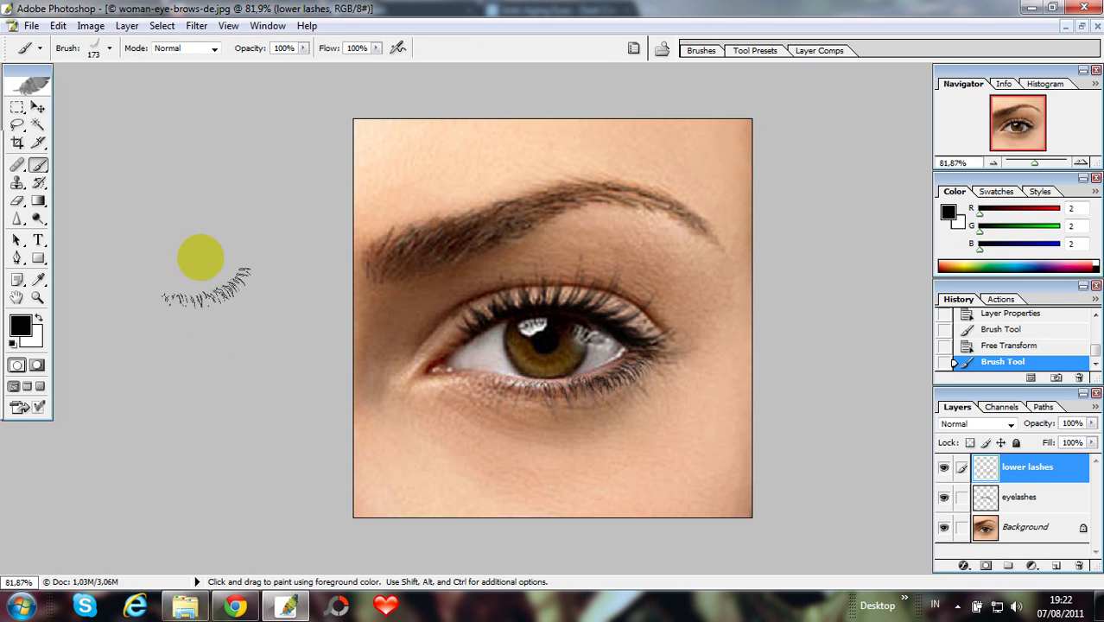
key("ctrl+z")
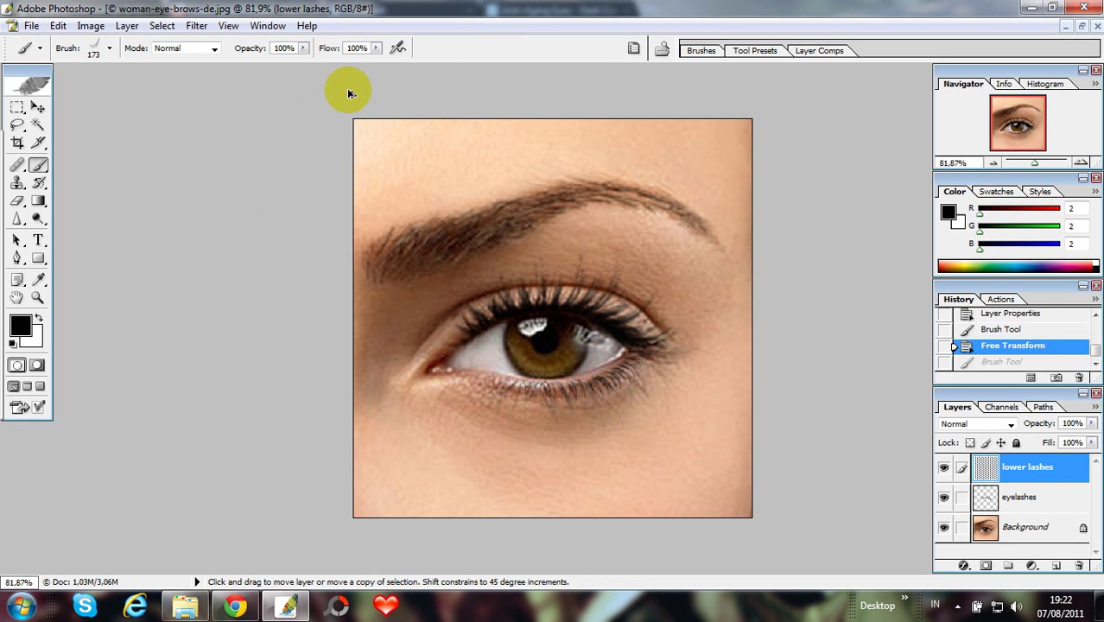
- Apply a small-radius Gaussian Blur to the lower lashes
left_click(197, 27)
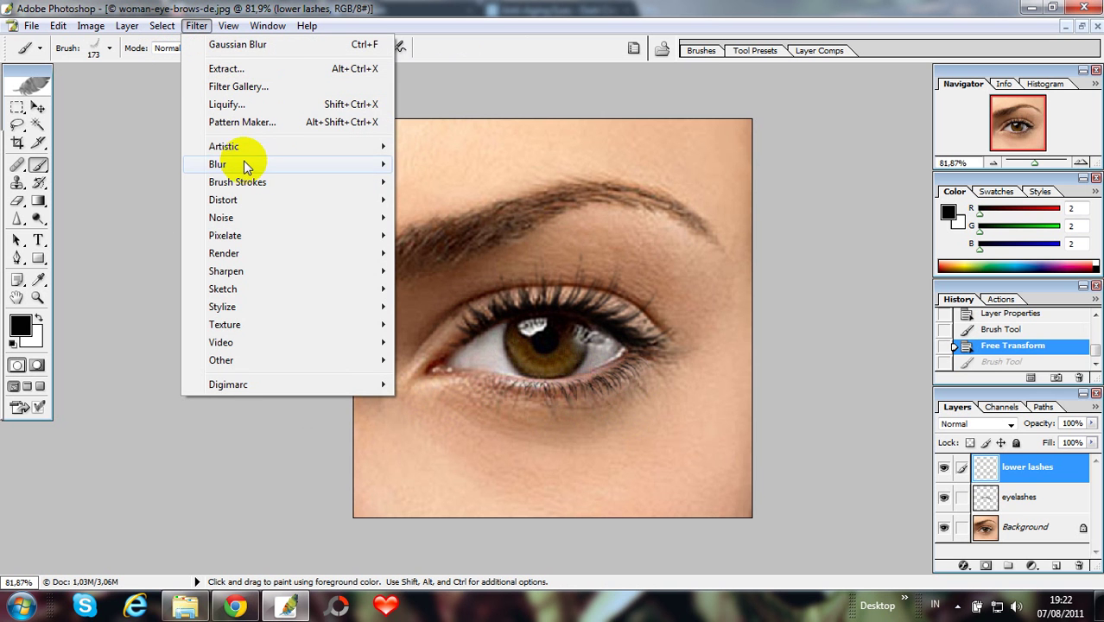
mouse_move(218, 165)
left_click(436, 216)
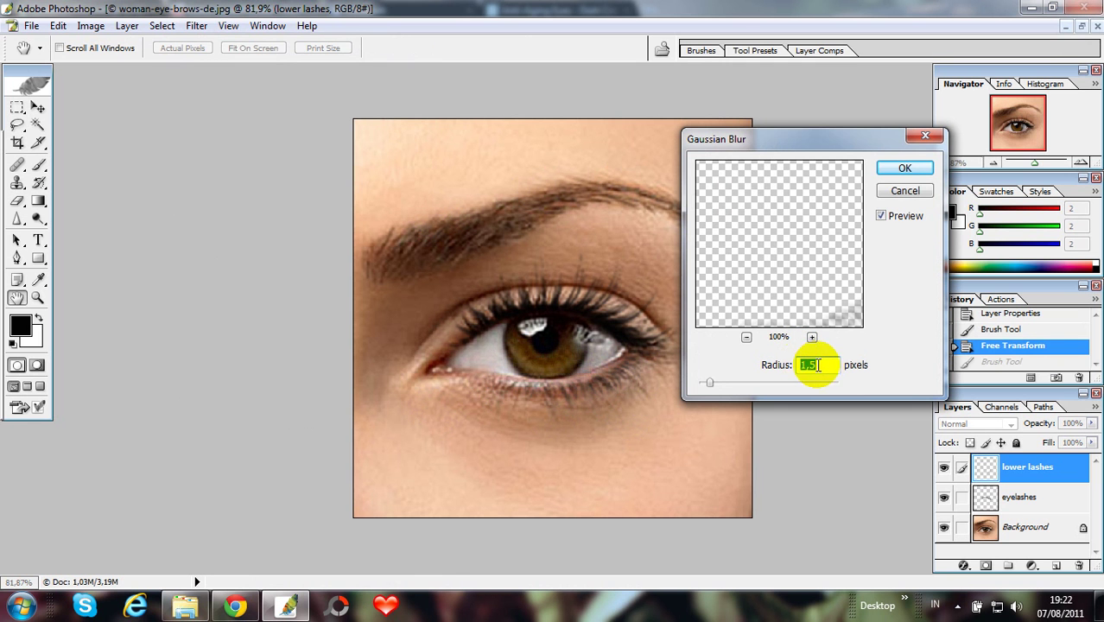
left_click(914, 171)
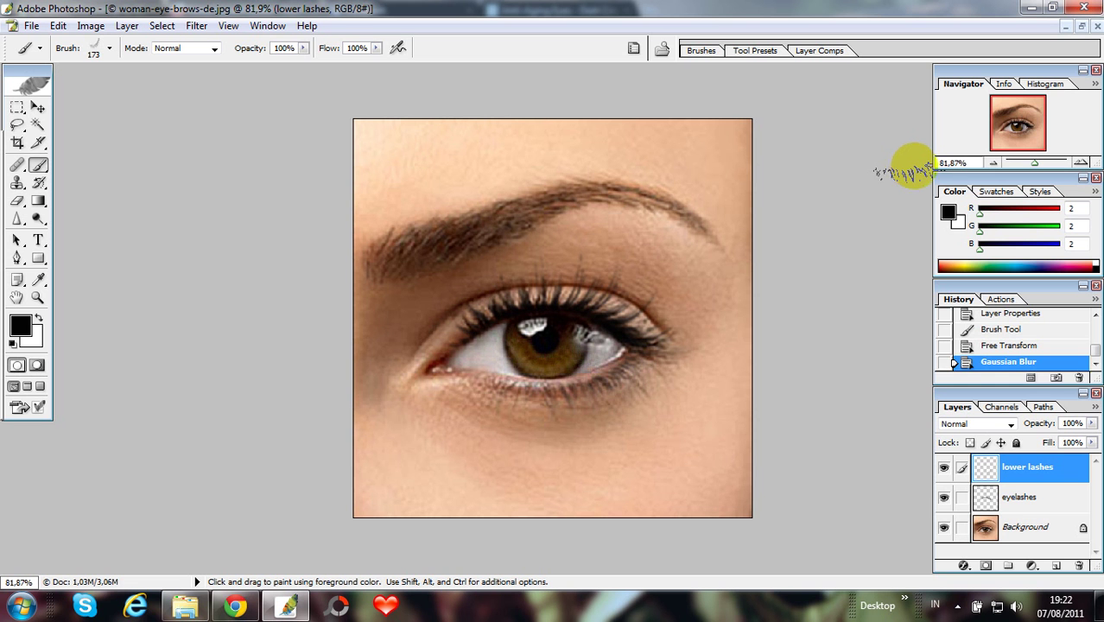
- Compare the original photo via the History snapshot, then restore the blurred edit
mouse_move(1096, 354)
left_mouse_down()
mouse_move(1095, 316)
mouse_move(1097, 380)
left_mouse_up()
left_click(1058, 320)
left_click(1063, 363)
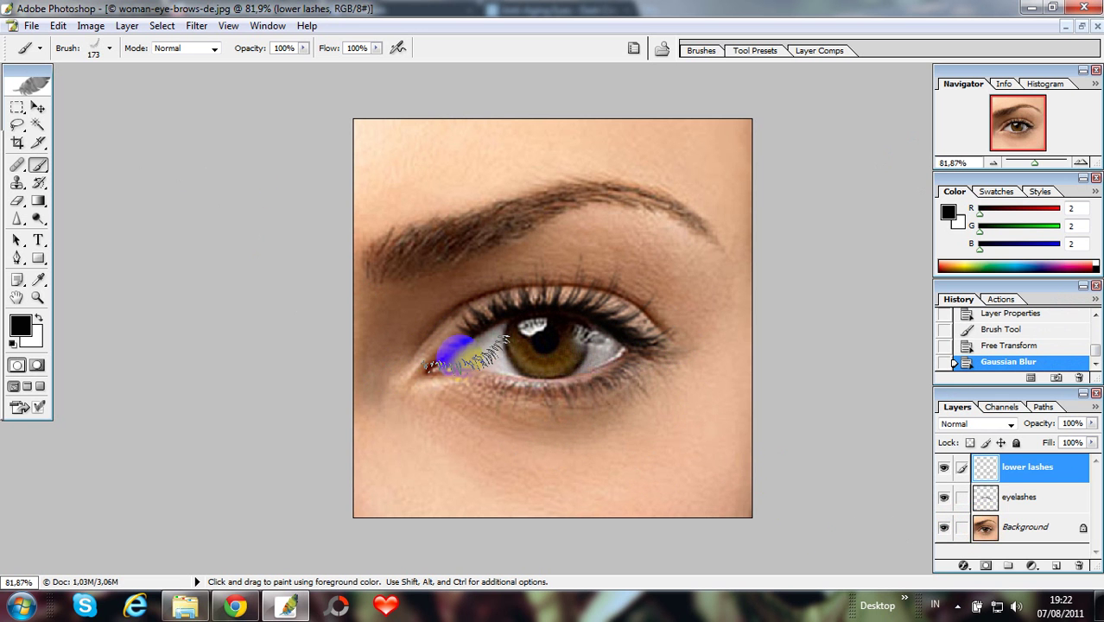
- Select the Background layer and set up the Burn tool with a small soft brush
left_click(1002, 529)
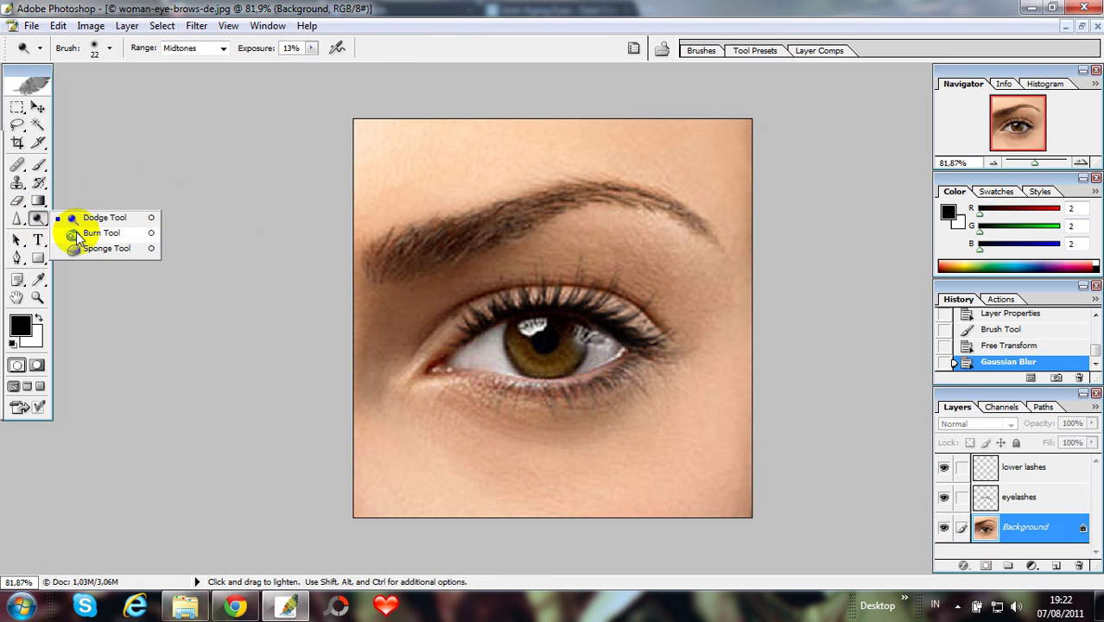
left_click_drag(34, 222, 102, 237)
left_click(109, 49)
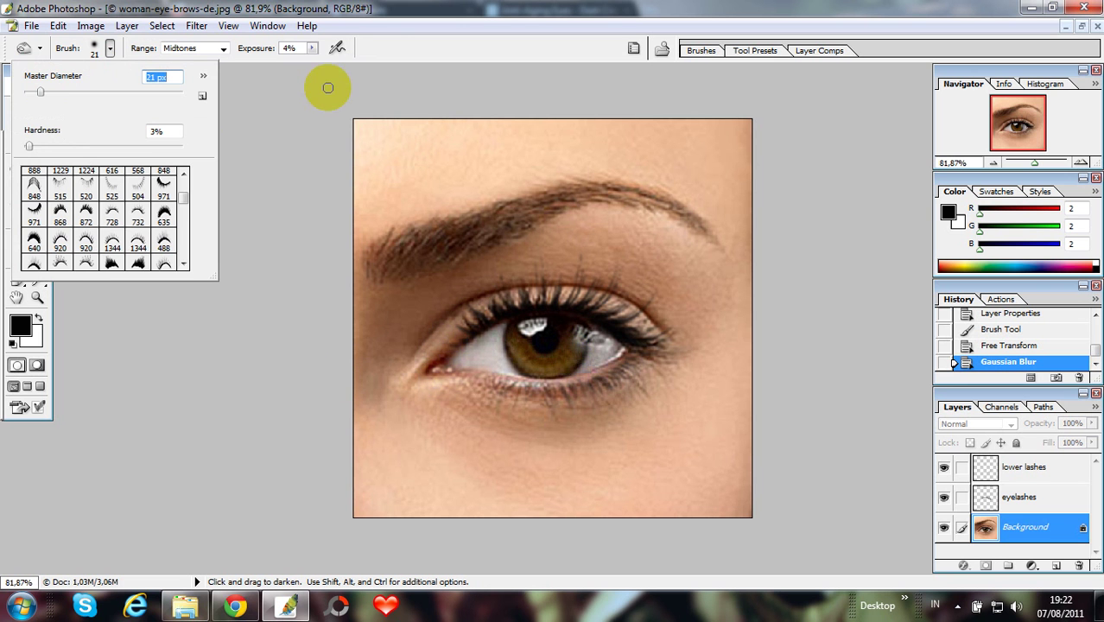
left_click_drag(315, 54, 326, 66)
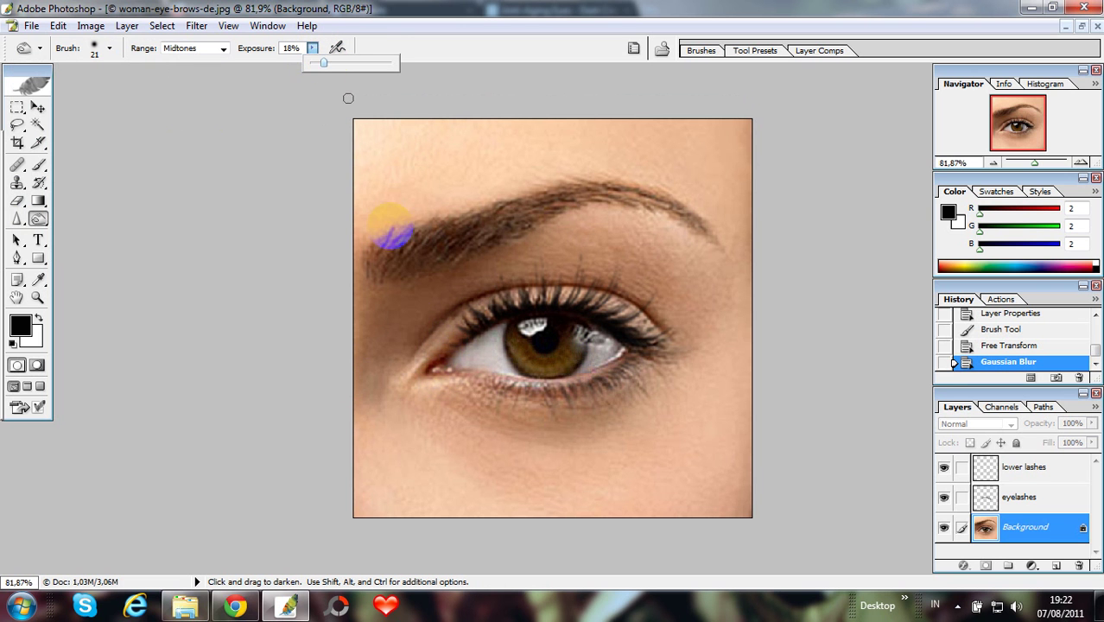
left_click(456, 337)
- Burn the inner corner, then at 45% exposure darken along the upper lash line
left_click_drag(456, 337, 446, 347)
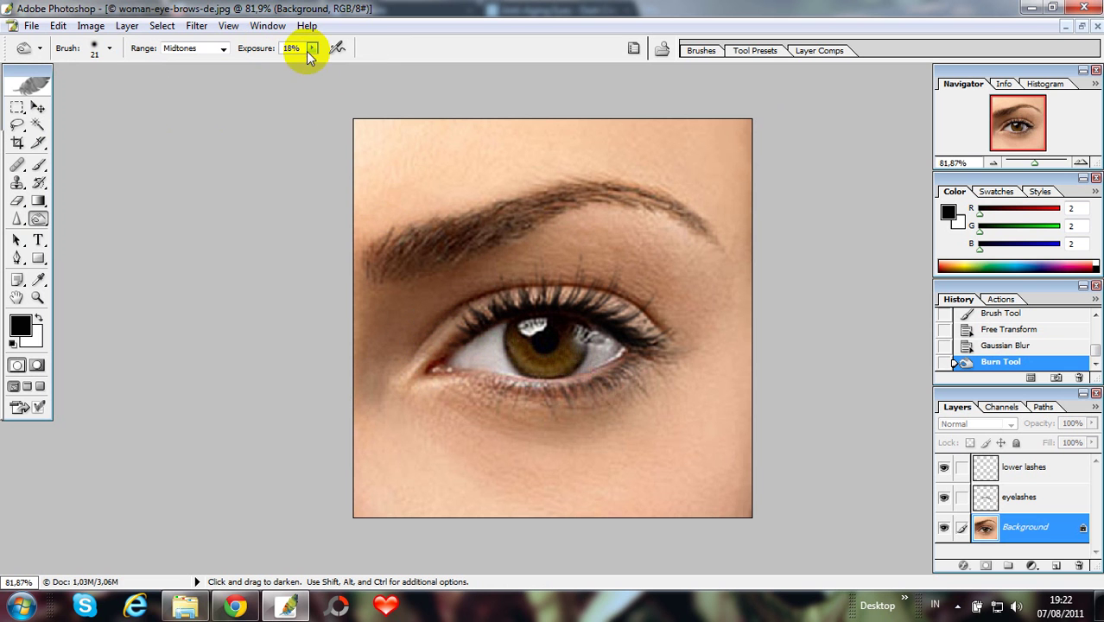
left_click_drag(312, 49, 334, 62)
mouse_move(382, 344)
left_mouse_down()
mouse_move(436, 366)
mouse_move(492, 308)
mouse_move(571, 309)
mouse_move(621, 343)
mouse_move(646, 340)
mouse_move(547, 308)
mouse_move(467, 329)
mouse_move(437, 358)
mouse_move(468, 321)
mouse_move(525, 309)
mouse_move(615, 319)
mouse_move(663, 343)
mouse_move(562, 348)
mouse_move(631, 360)
mouse_move(518, 395)
left_mouse_up()
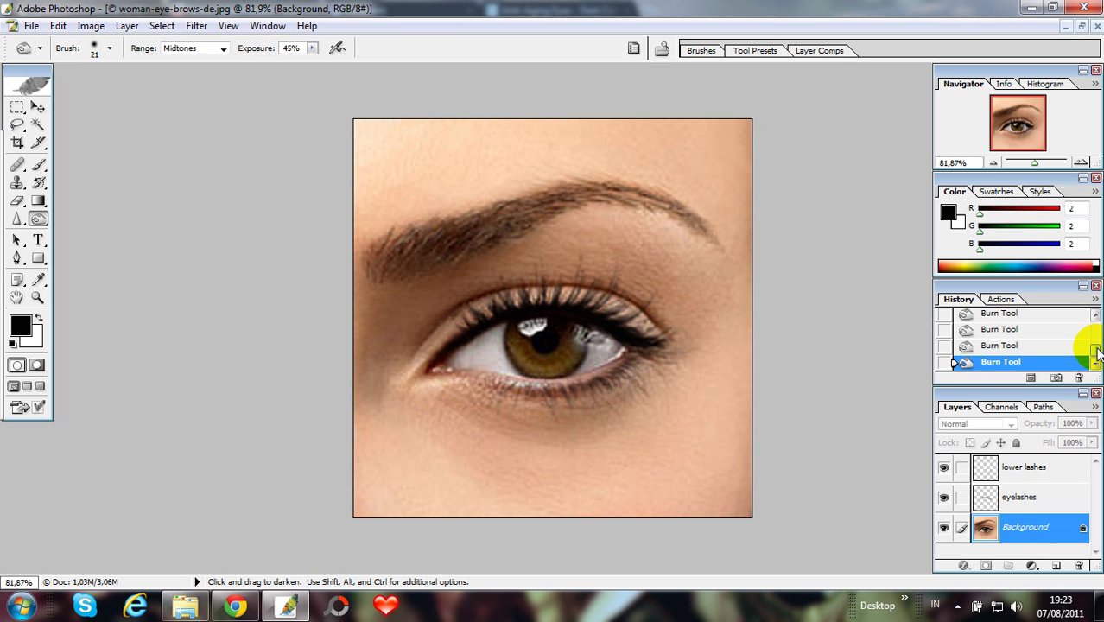
mouse_move(1095, 352)
left_mouse_down()
mouse_move(1094, 314)
mouse_move(1088, 363)
left_mouse_up()
left_click(1064, 334)
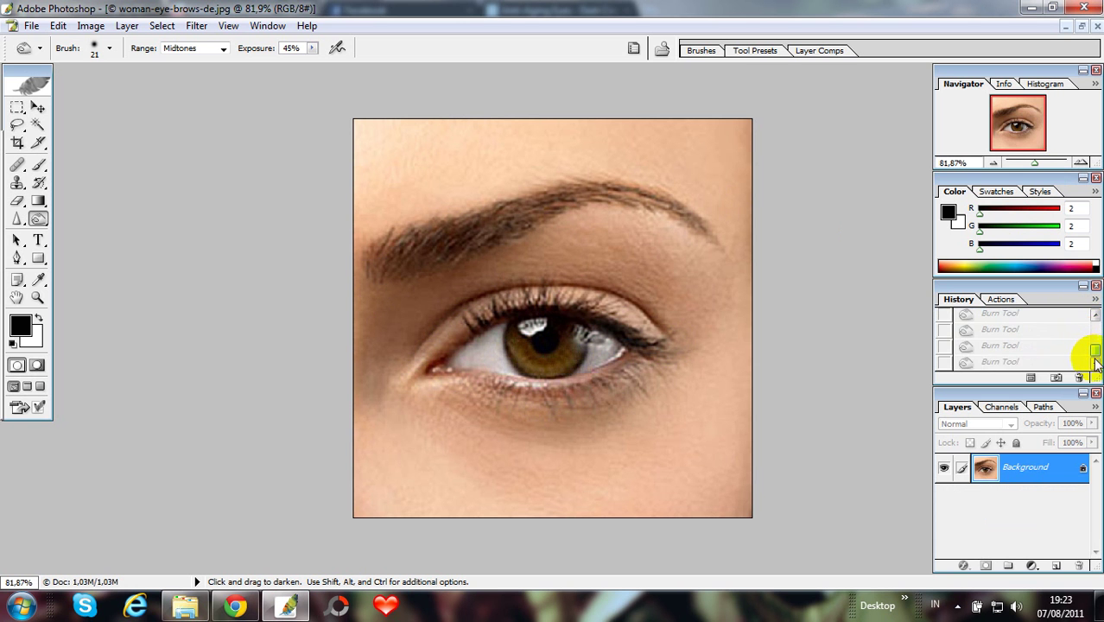
left_click(1072, 364)
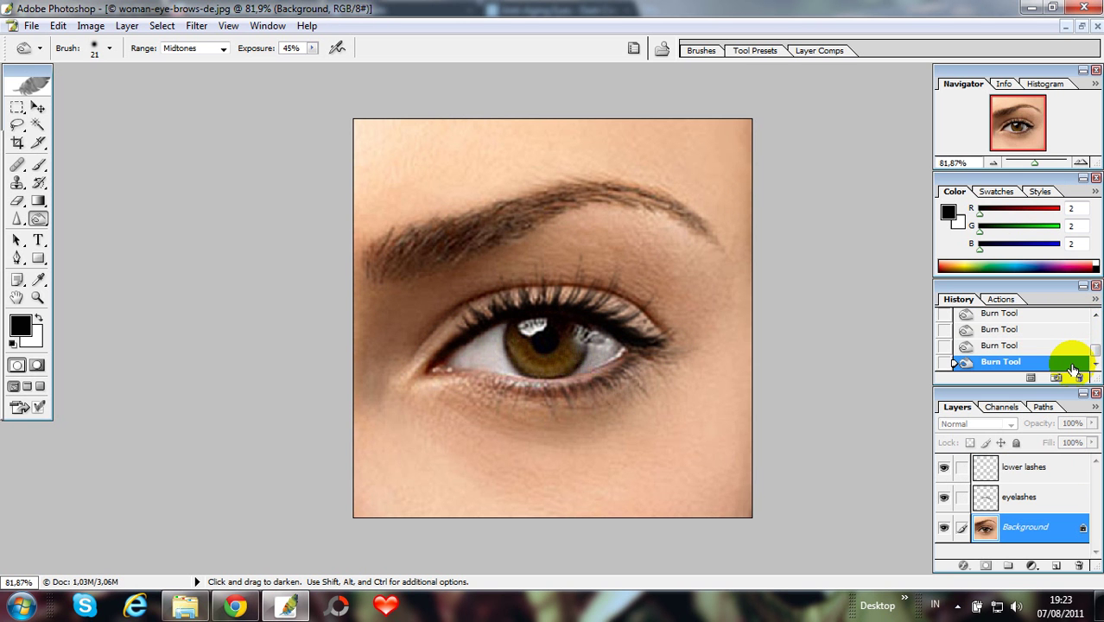
left_click_drag(1094, 351, 1095, 316)
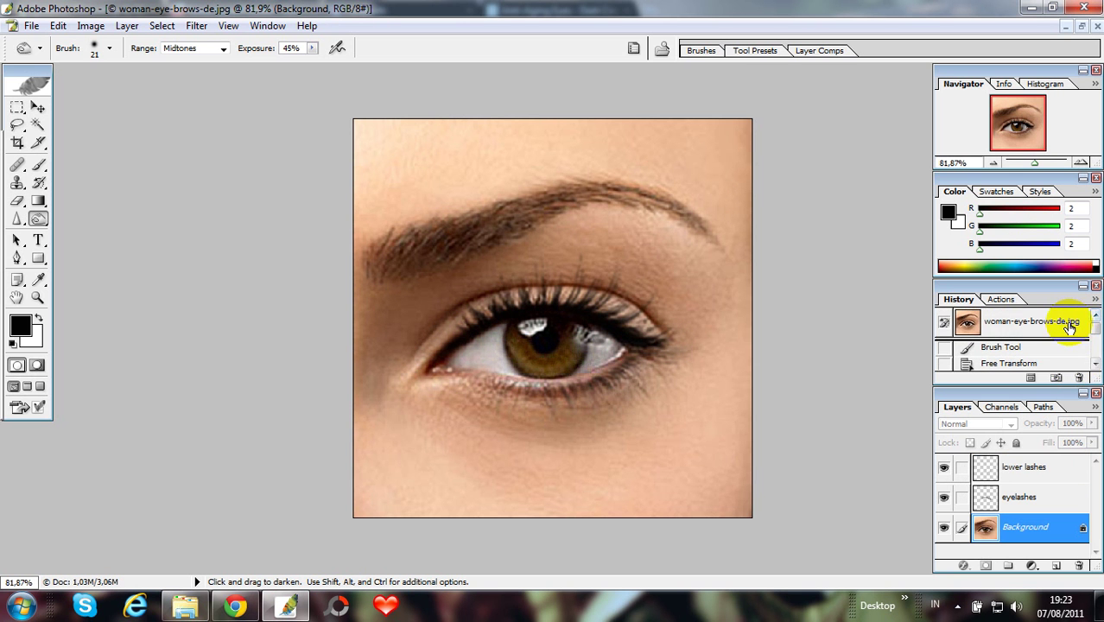
left_click(1069, 325)
left_click_drag(1094, 322, 1097, 367)
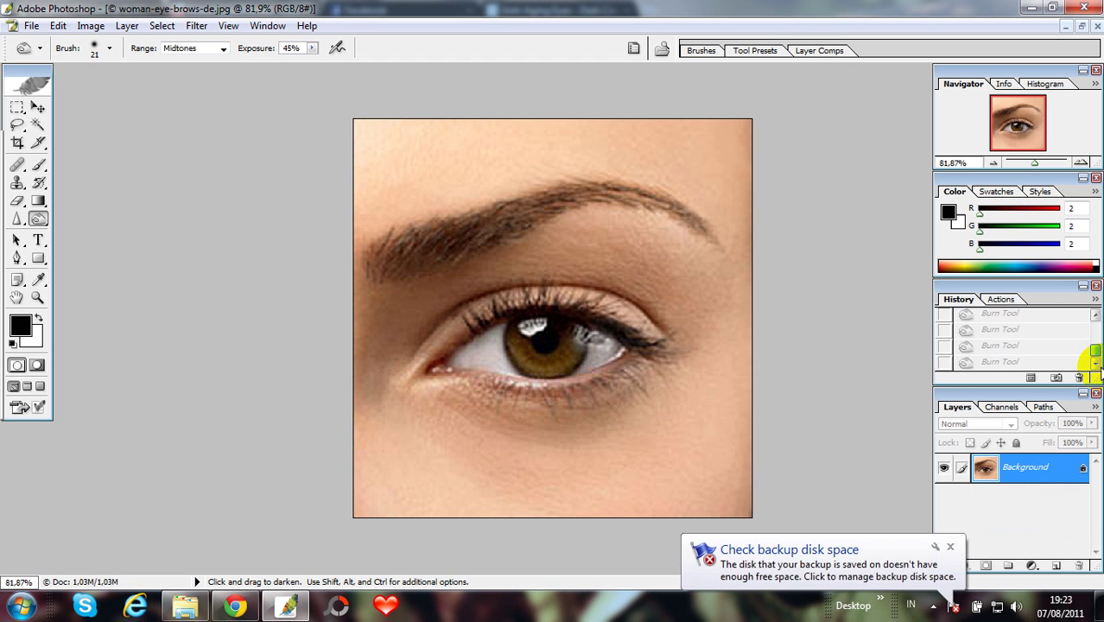
left_click(1072, 362)
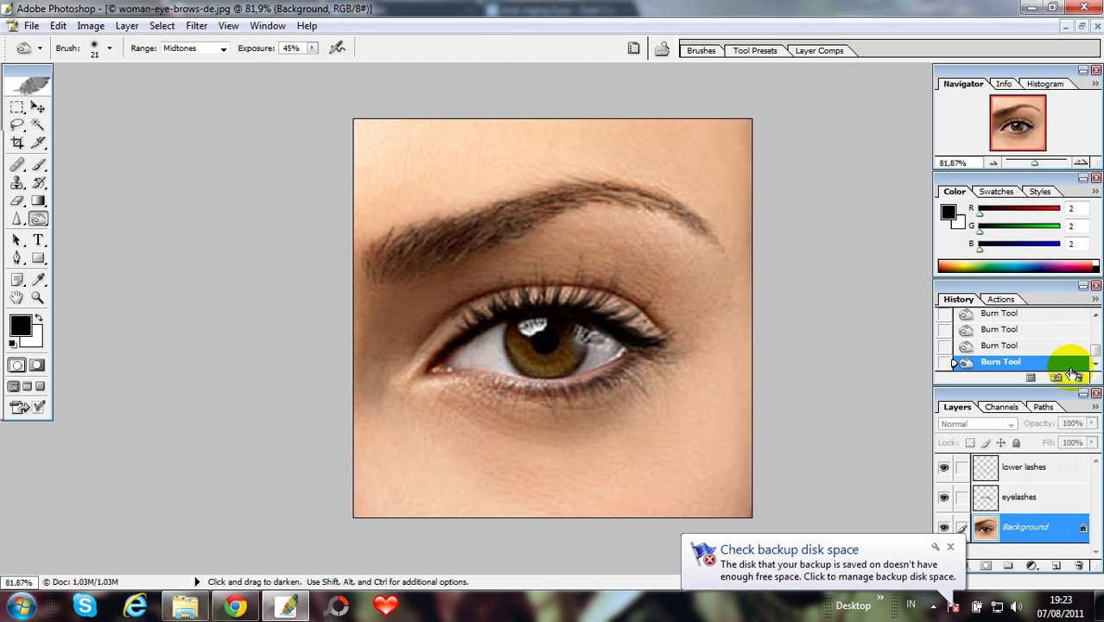
left_click(950, 549)
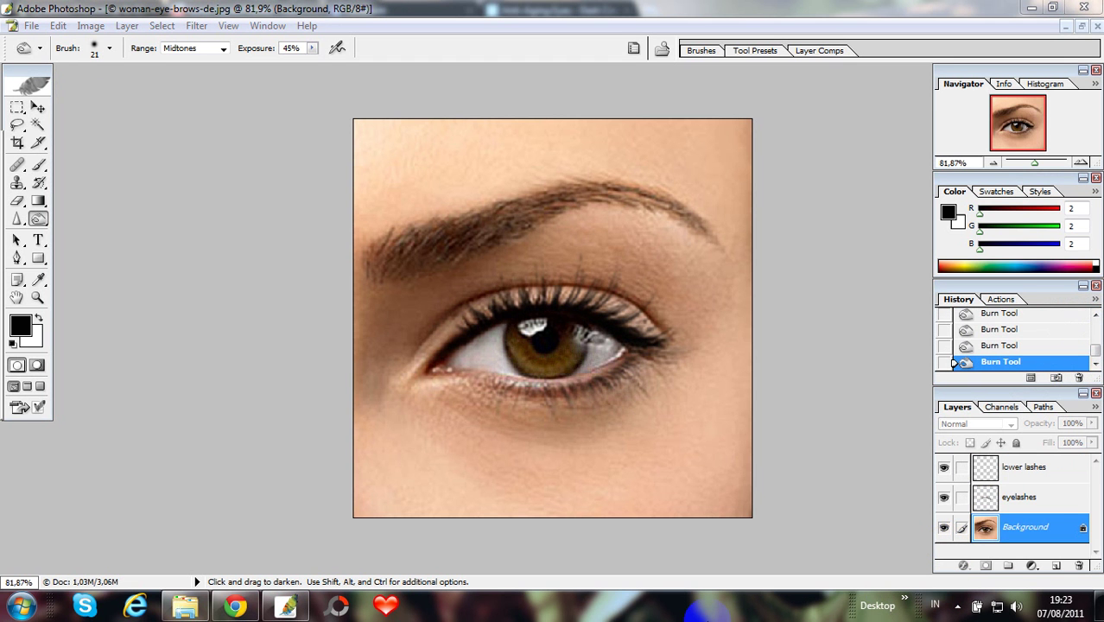